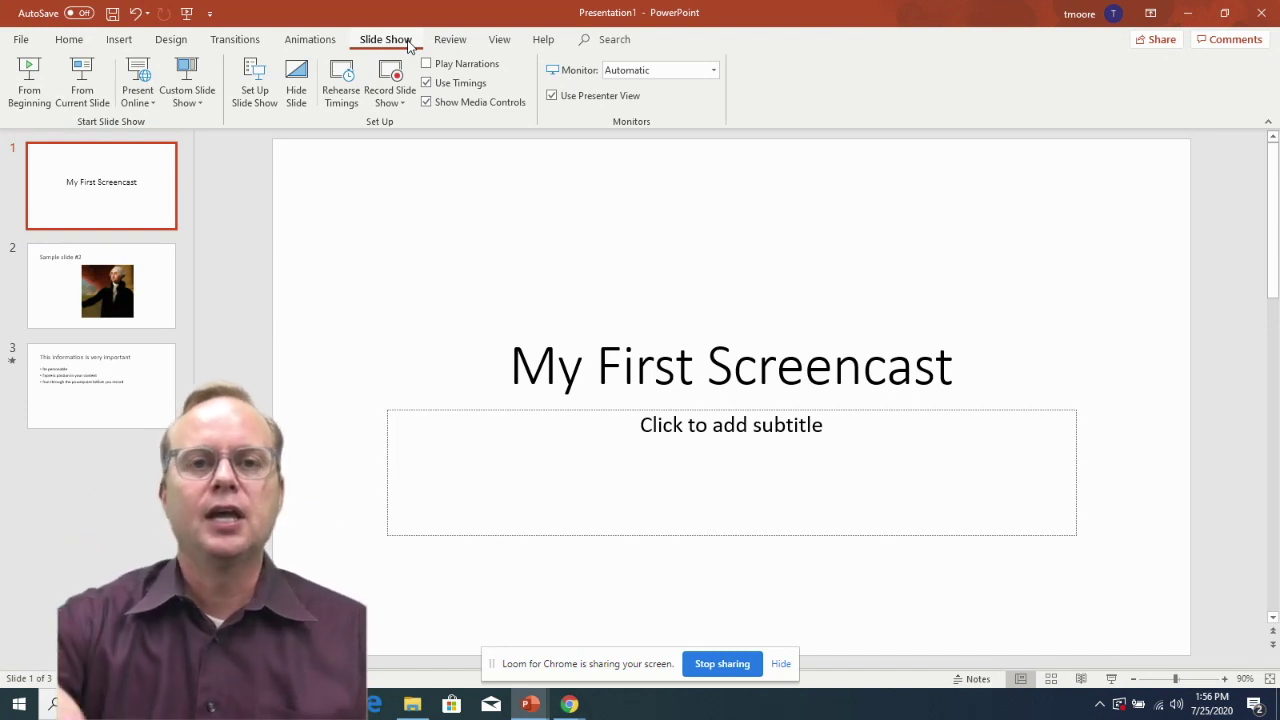
Open Record Slide Show on the title slide, toggling the webcam preview off and back on
{"action": "left_click", "coordinate": [397, 92]}
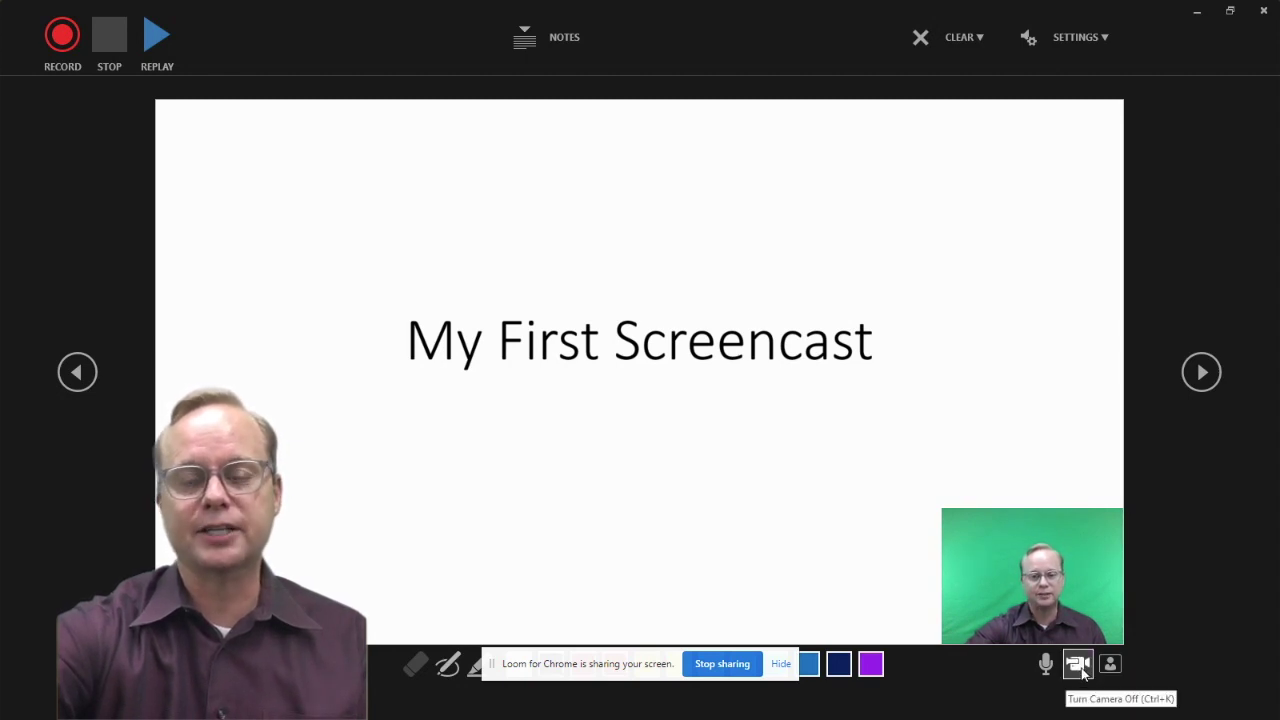
{"action": "left_click", "coordinate": [1080, 668]}
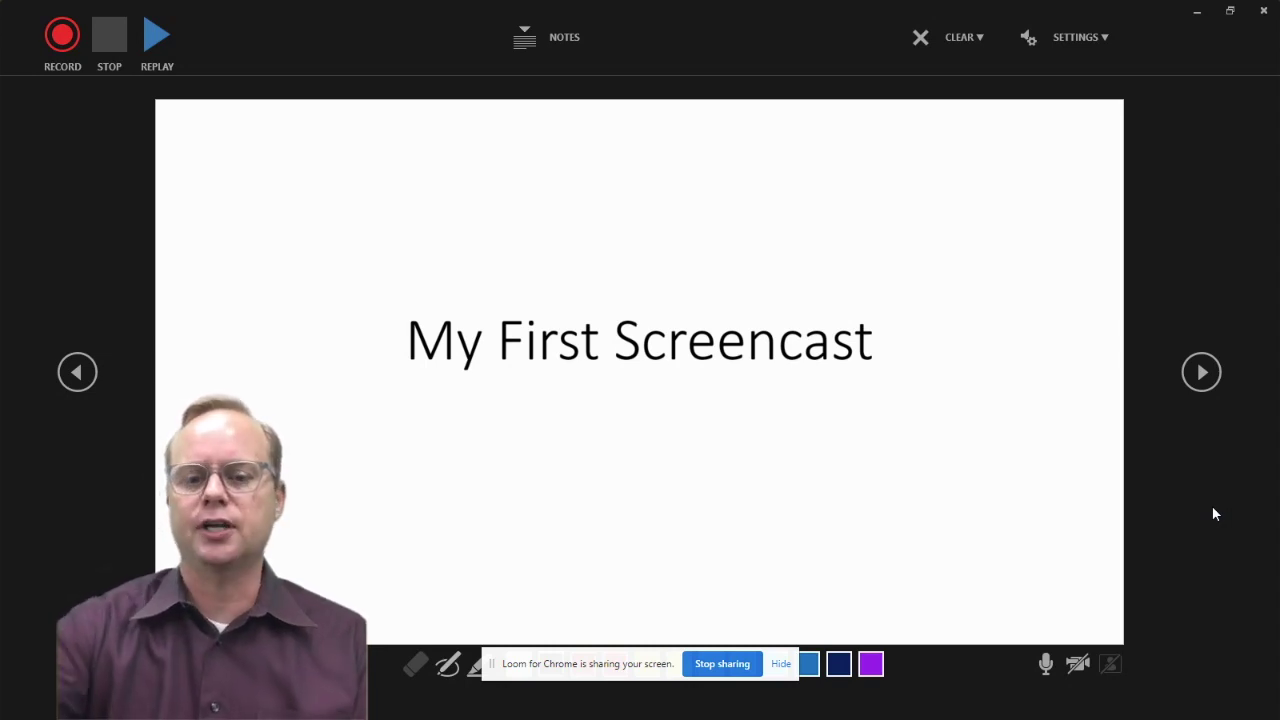
{"action": "left_click", "coordinate": [1073, 672]}
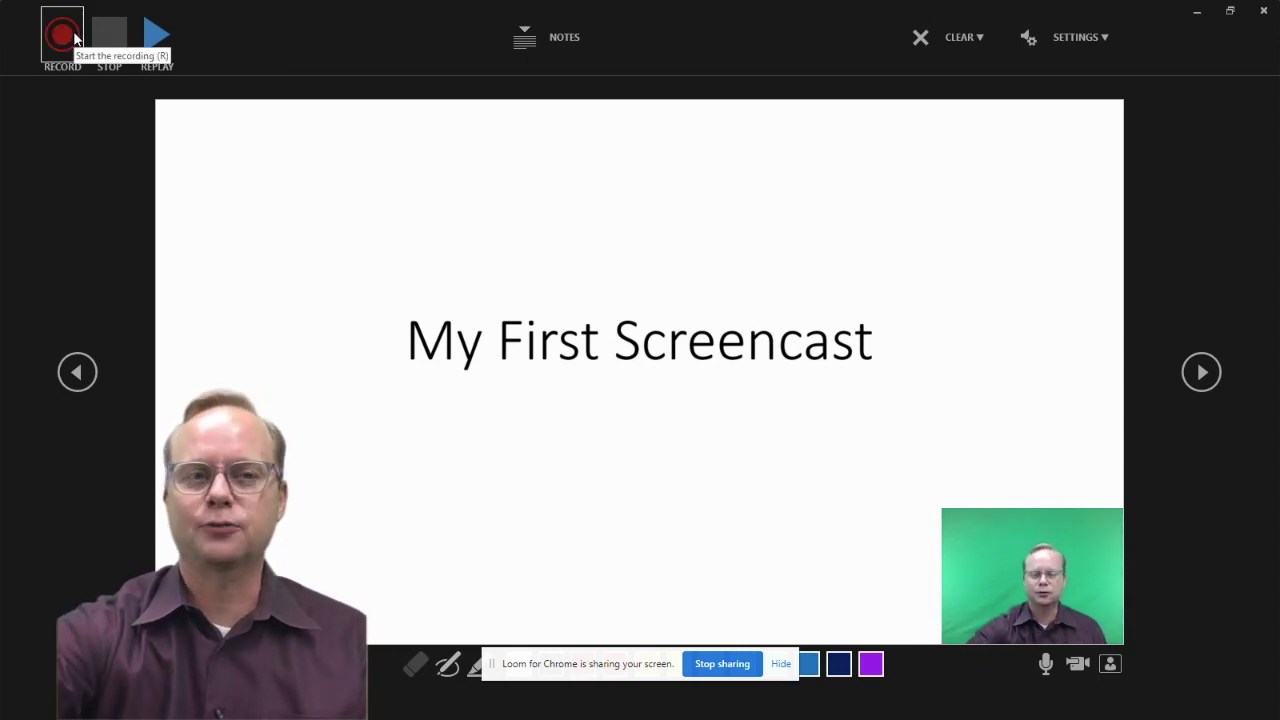
Start recording narration and webcam, then advance from the title slide to Sample slide #2
{"action": "left_click", "coordinate": [62, 36]}
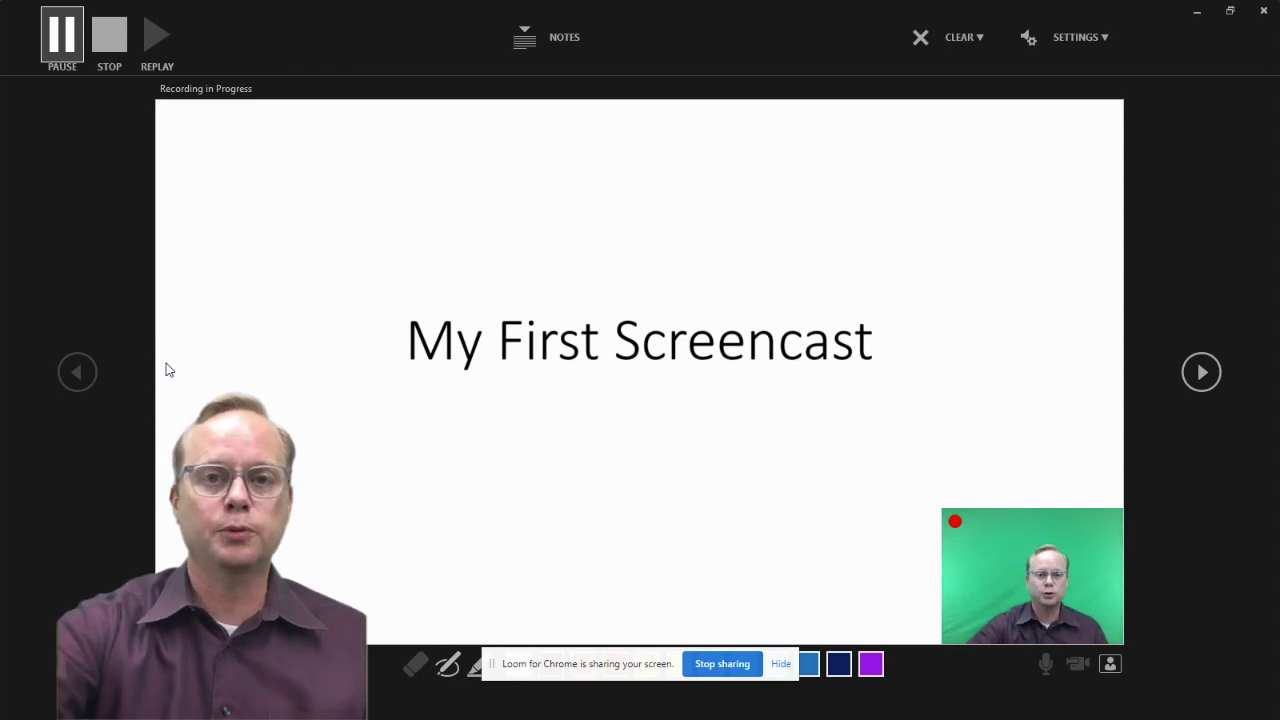
{"action": "left_click", "coordinate": [168, 370]}
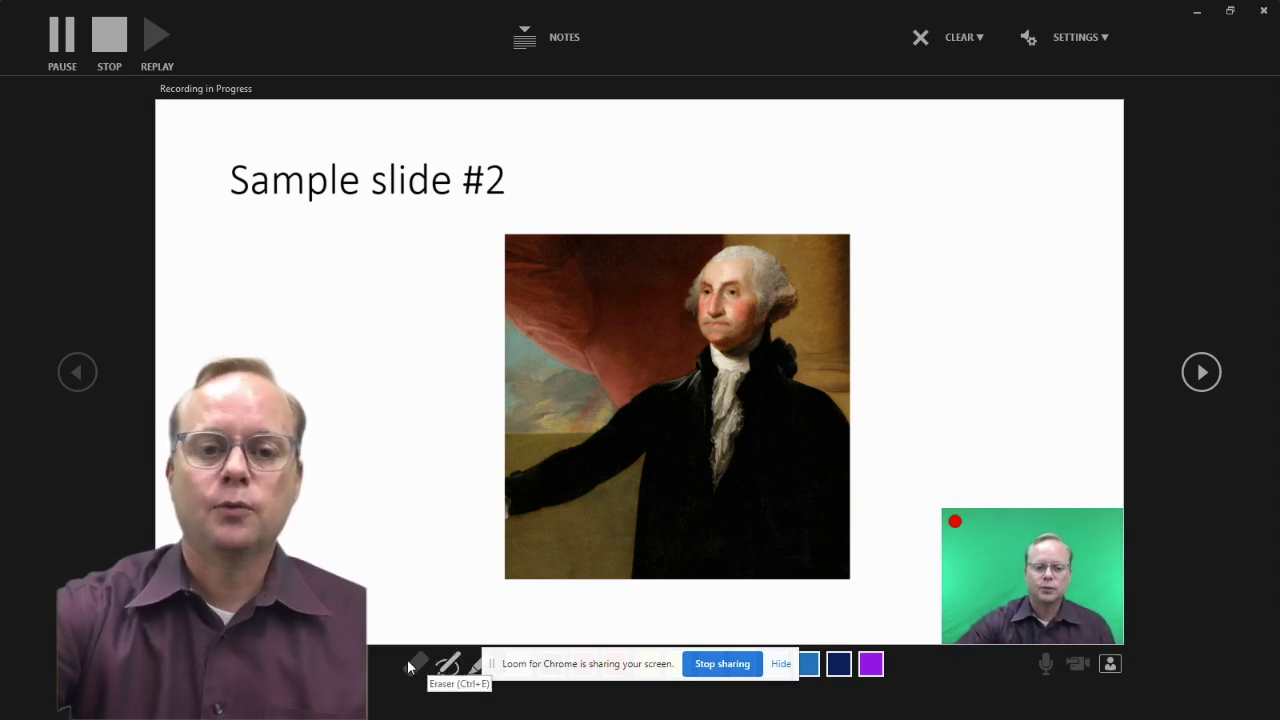
Write 'hi' with the Pen left of the portrait, then advance to the third slide
{"action": "left_click", "coordinate": [445, 666]}
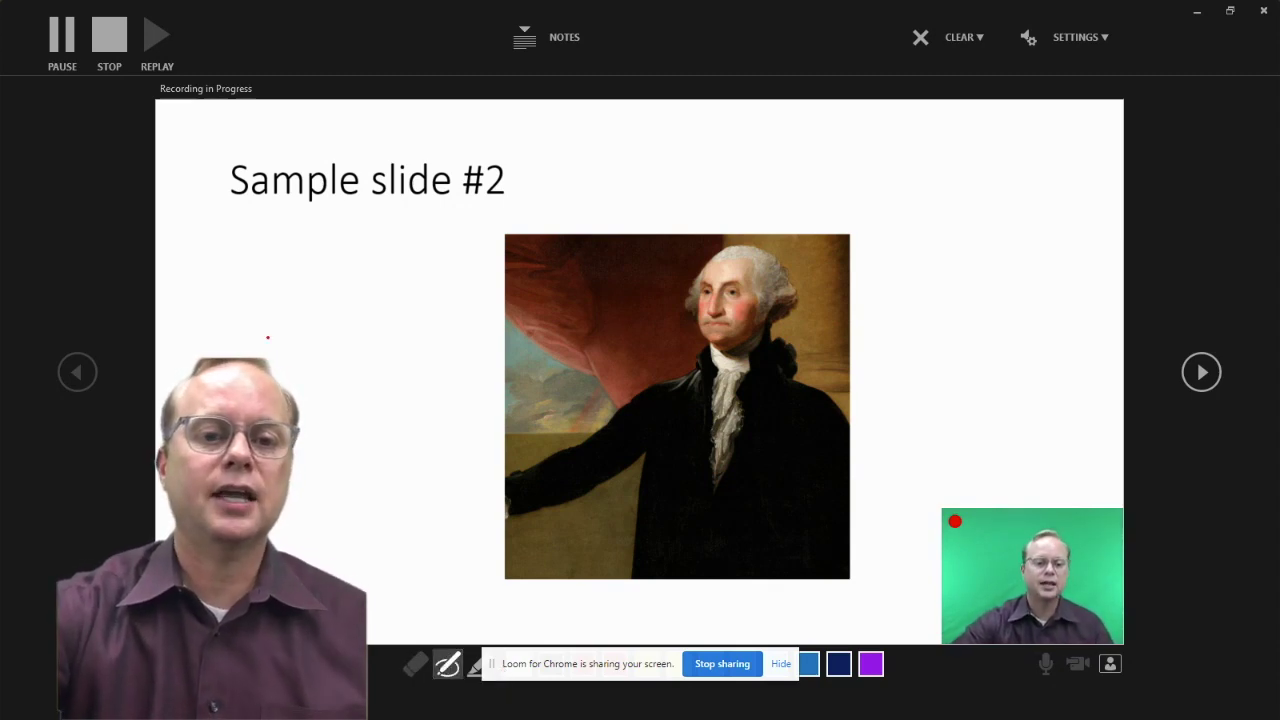
{"action": "left_click_drag", "start_coordinate": [247, 328], "coordinate": [247, 358]}
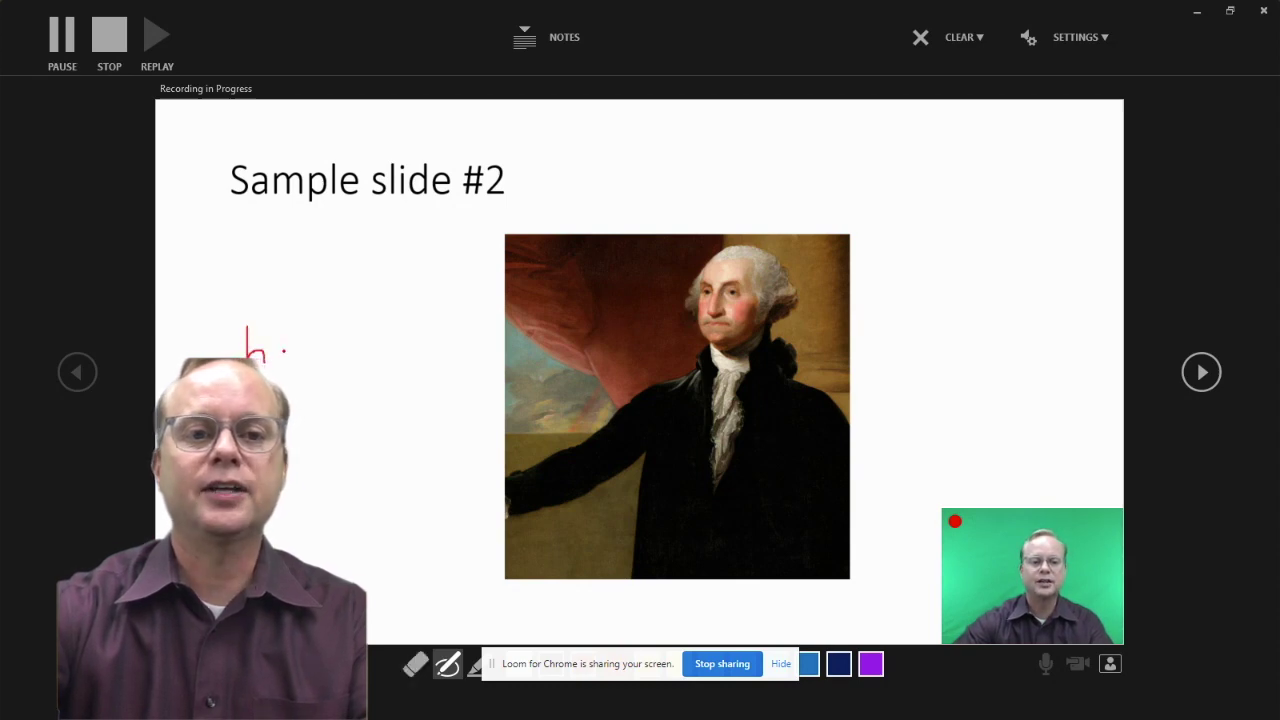
{"action": "left_click_drag", "start_coordinate": [284, 345], "coordinate": [284, 365]}
{"action": "left_click", "coordinate": [287, 329]}
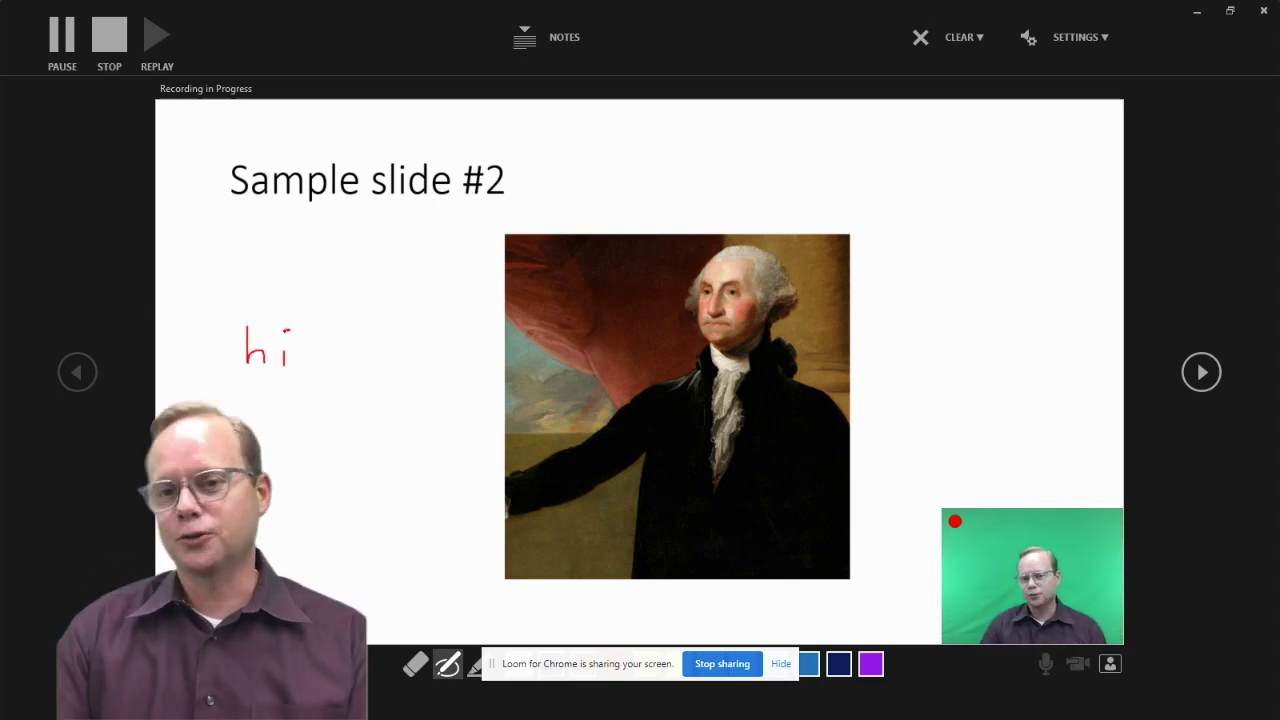
{"action": "key", "text": "Right"}
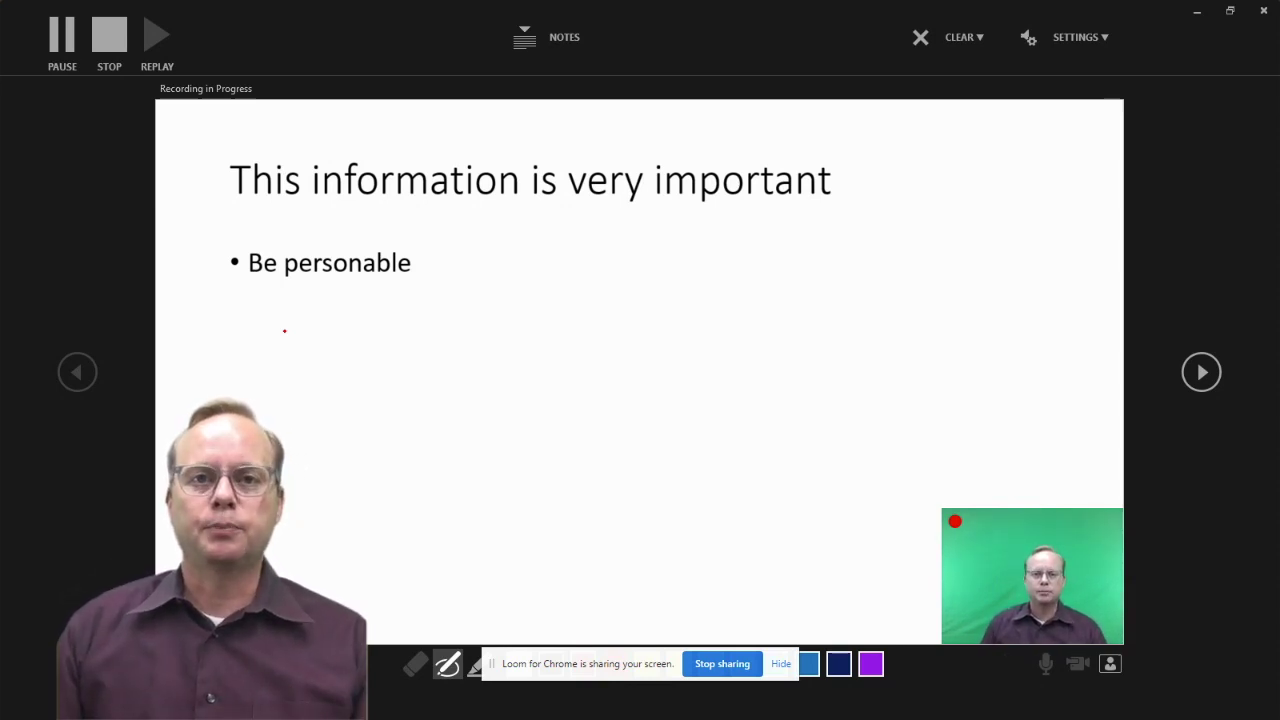
Reveal the second and third bullets on the third slide, then stop the recording
{"action": "key", "text": "Right"}
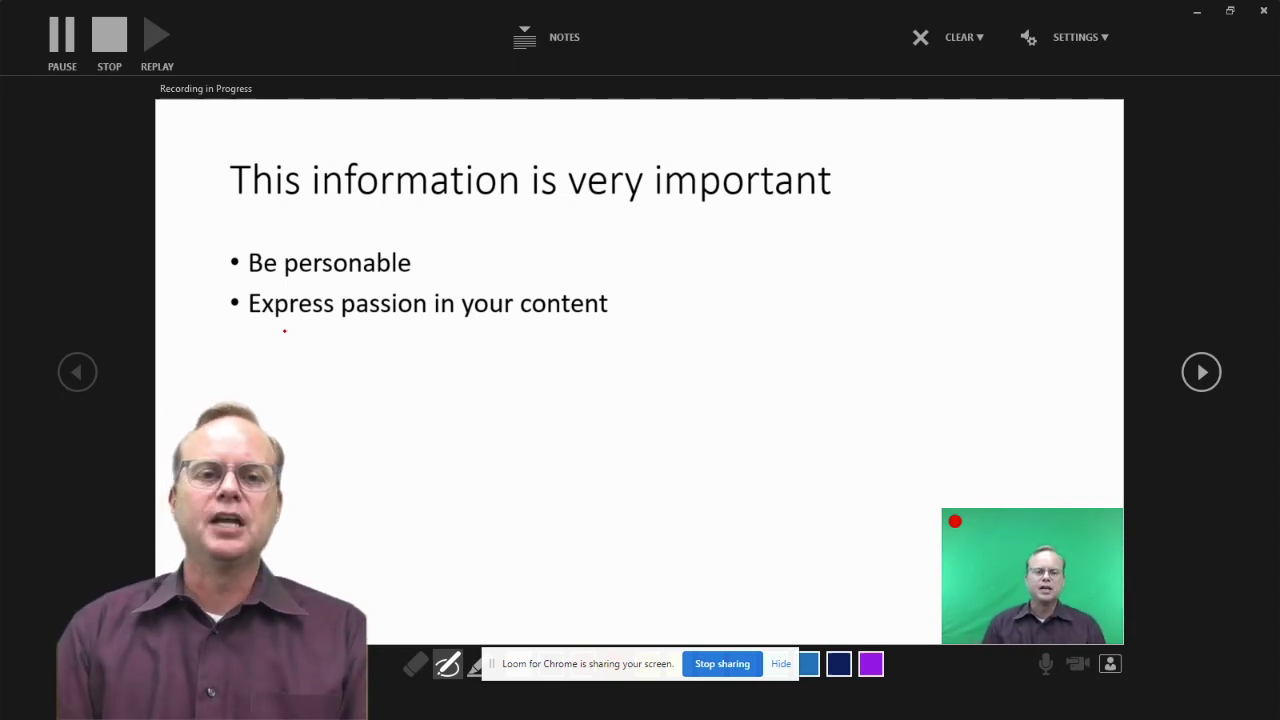
{"action": "key", "text": "Right"}
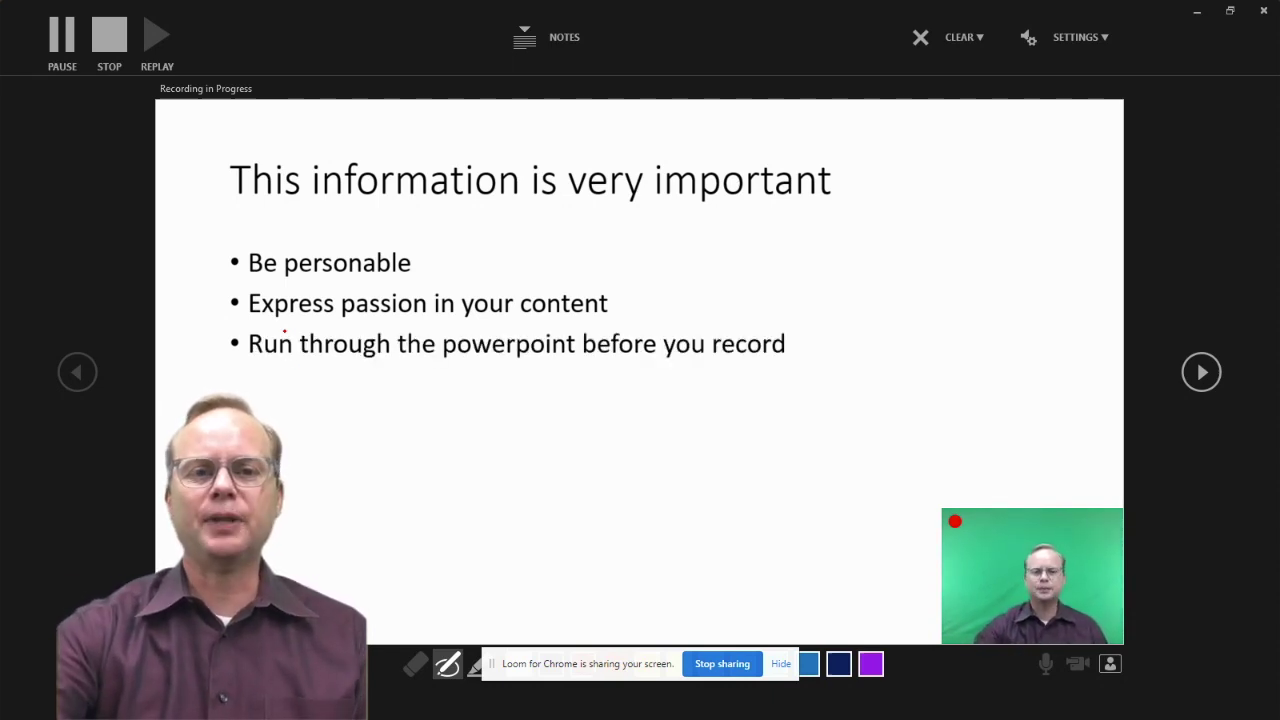
{"action": "left_click", "coordinate": [112, 40]}
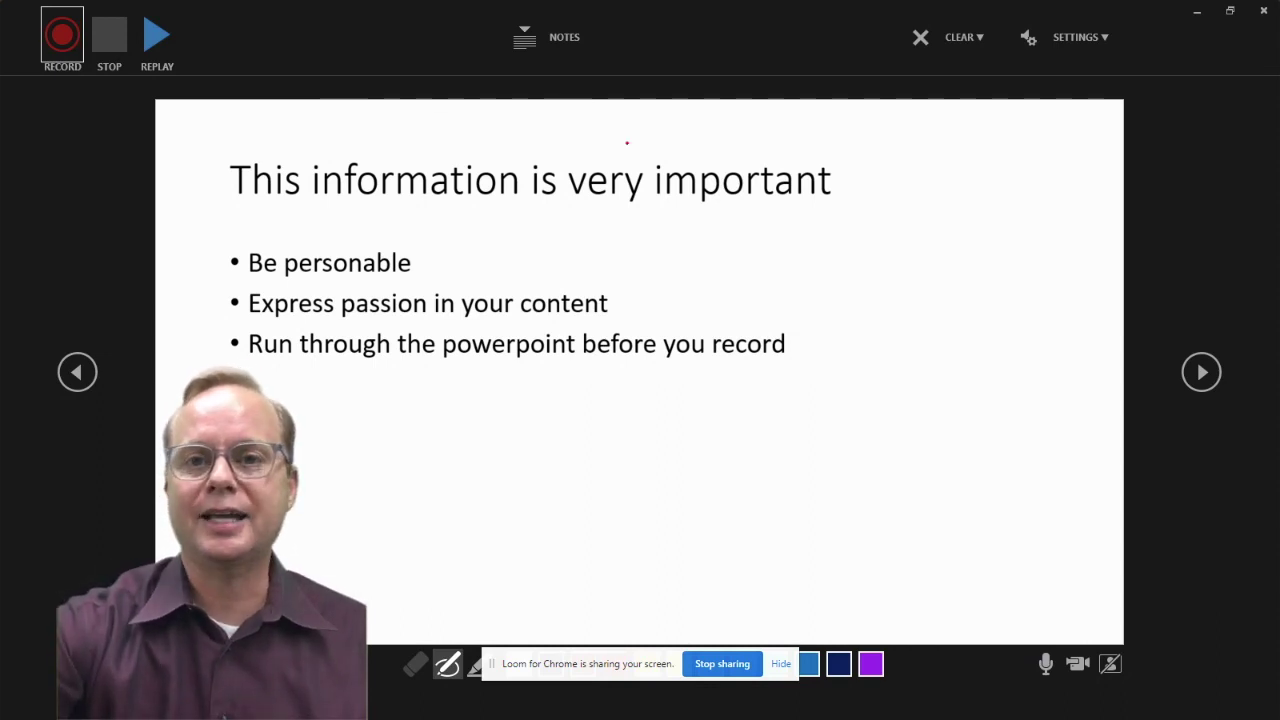
Exit the slide show to Normal view and select Sample slide #2
{"action": "left_click", "coordinate": [1201, 372]}
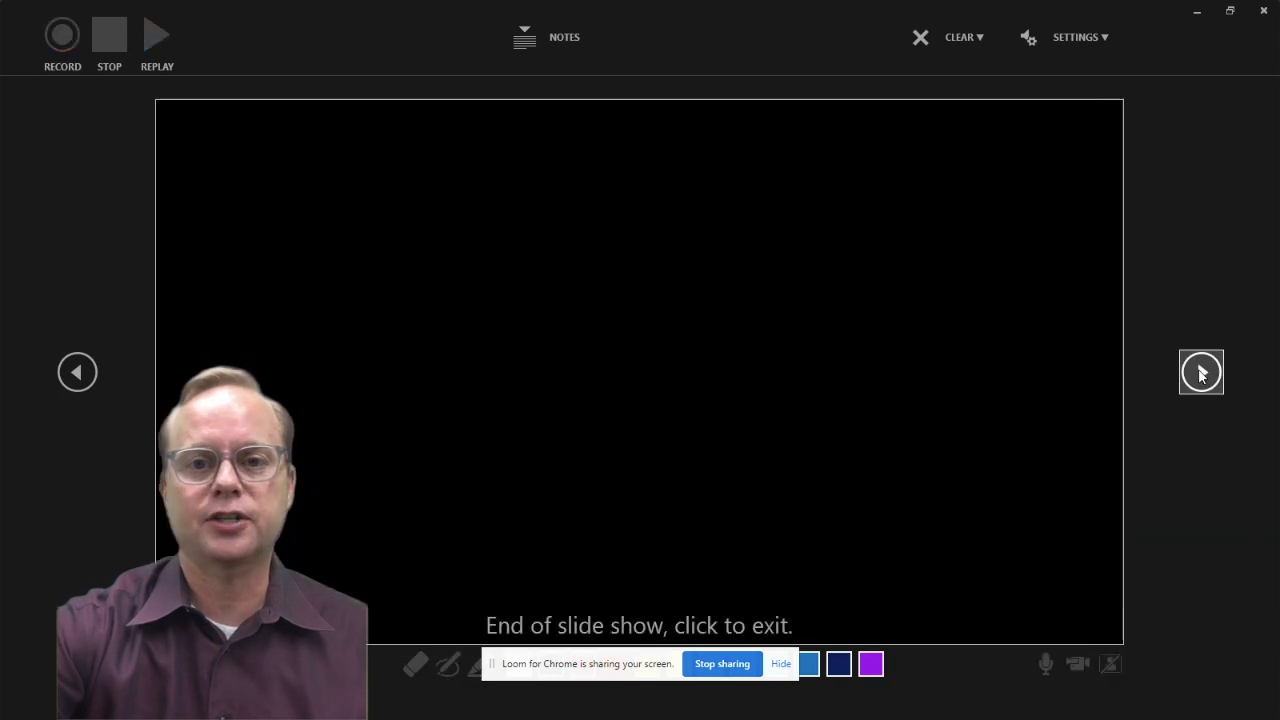
{"action": "left_click", "coordinate": [1201, 372]}
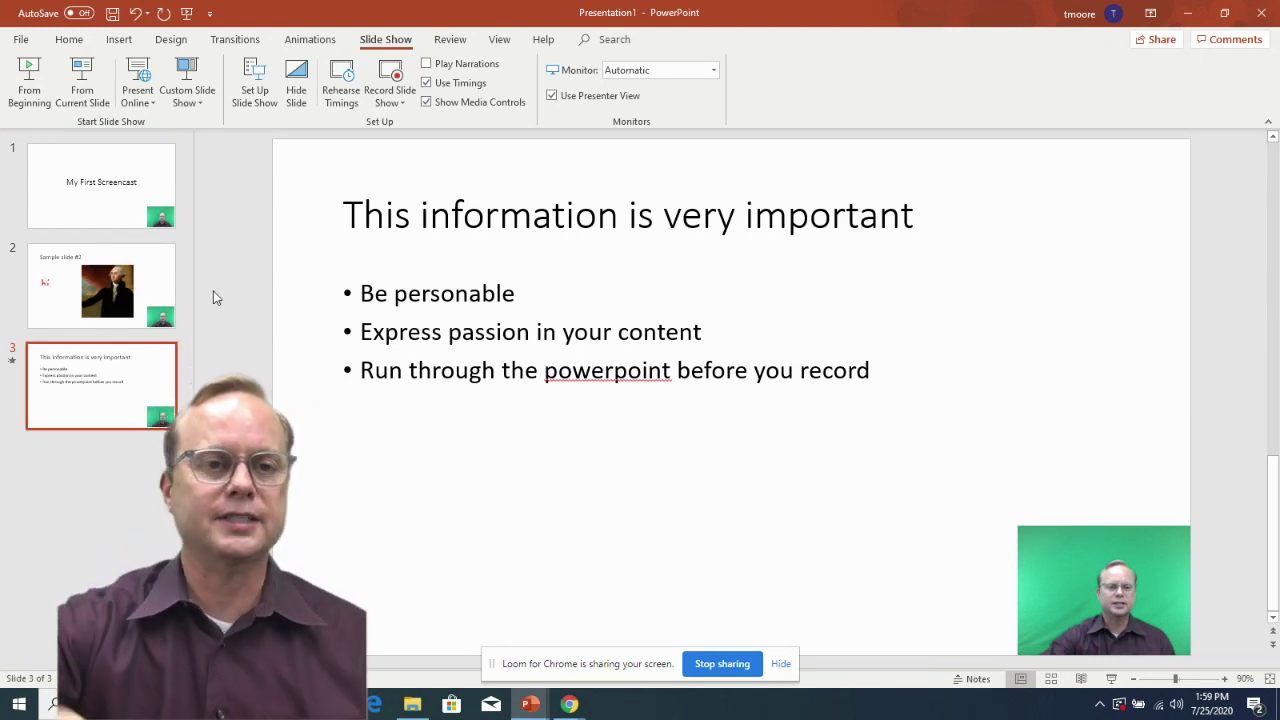
{"action": "left_click", "coordinate": [163, 310]}
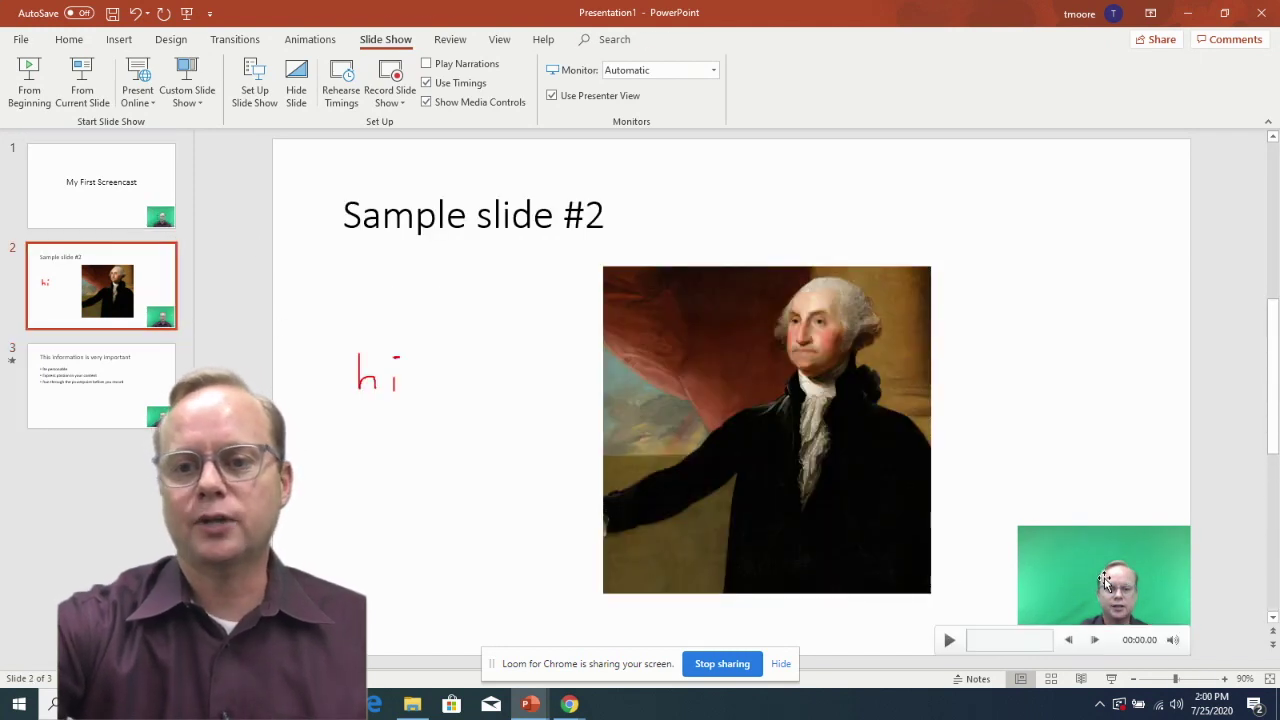
Move slide 2's webcam video to the top-right and enlarge it
{"action": "left_click", "coordinate": [1106, 581]}
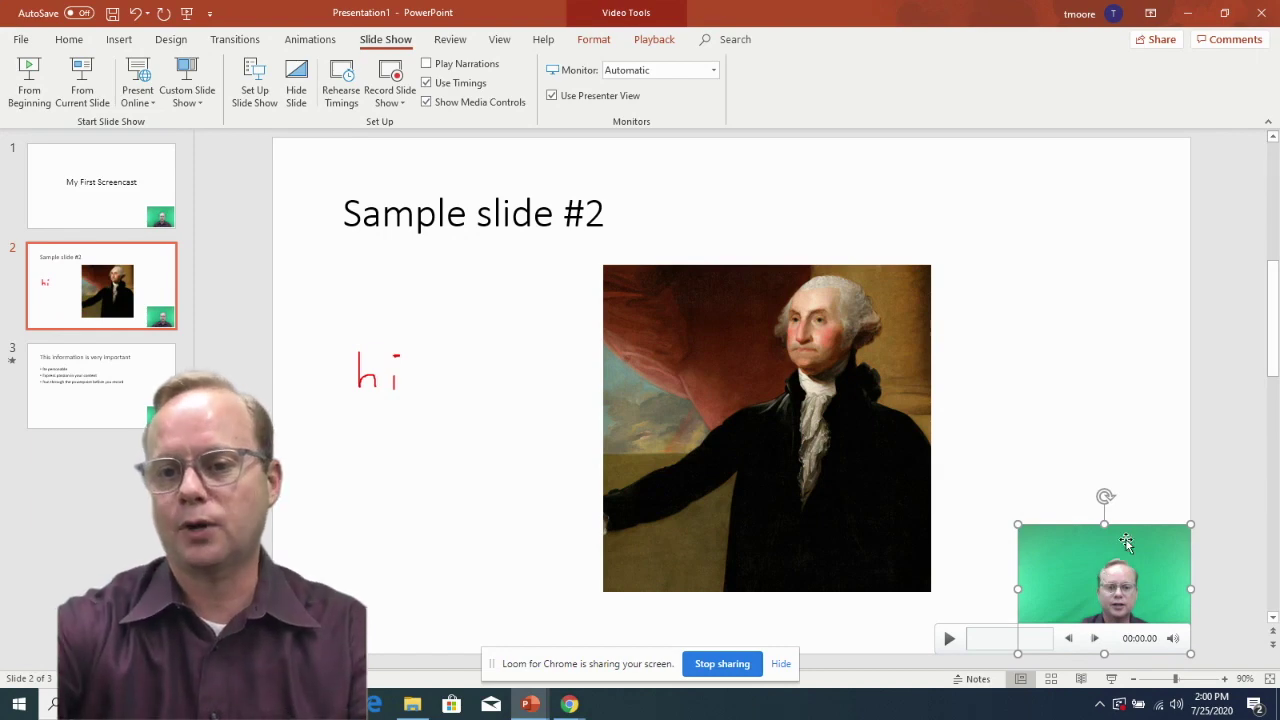
{"action": "left_click_drag", "start_coordinate": [1103, 570], "coordinate": [1097, 198]}
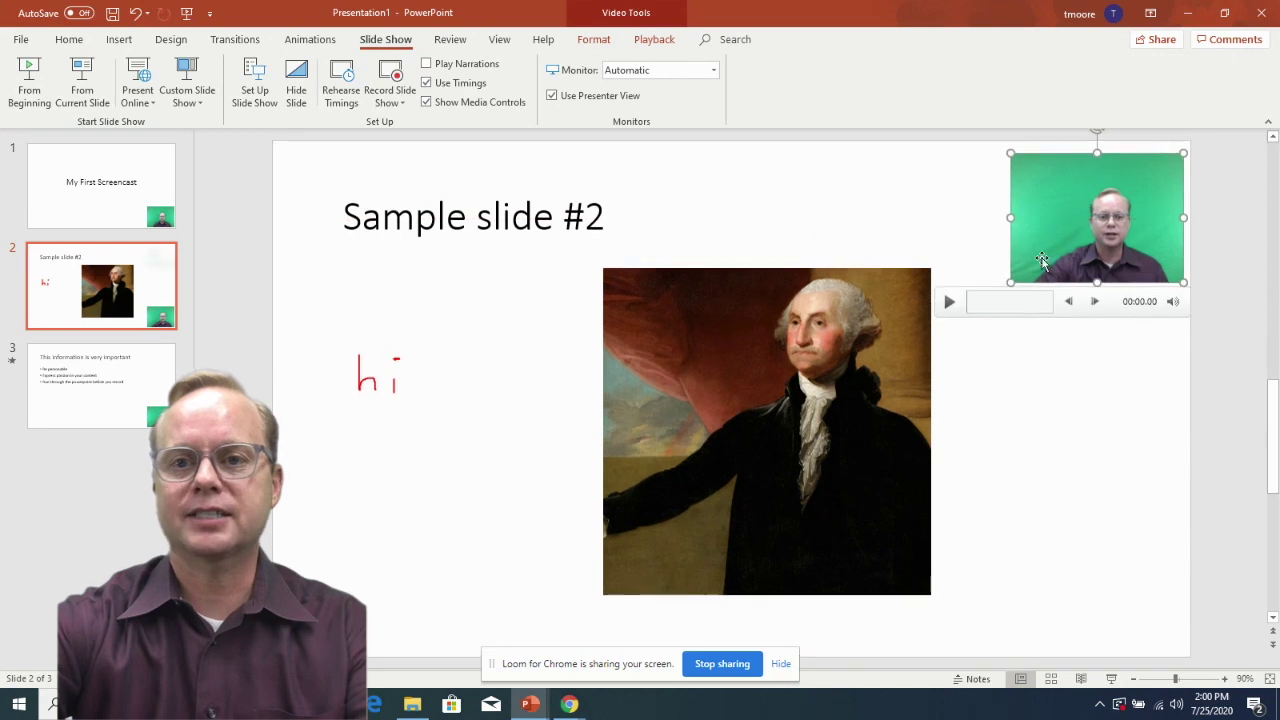
{"action": "left_click_drag", "start_coordinate": [1010, 282], "coordinate": [924, 346]}
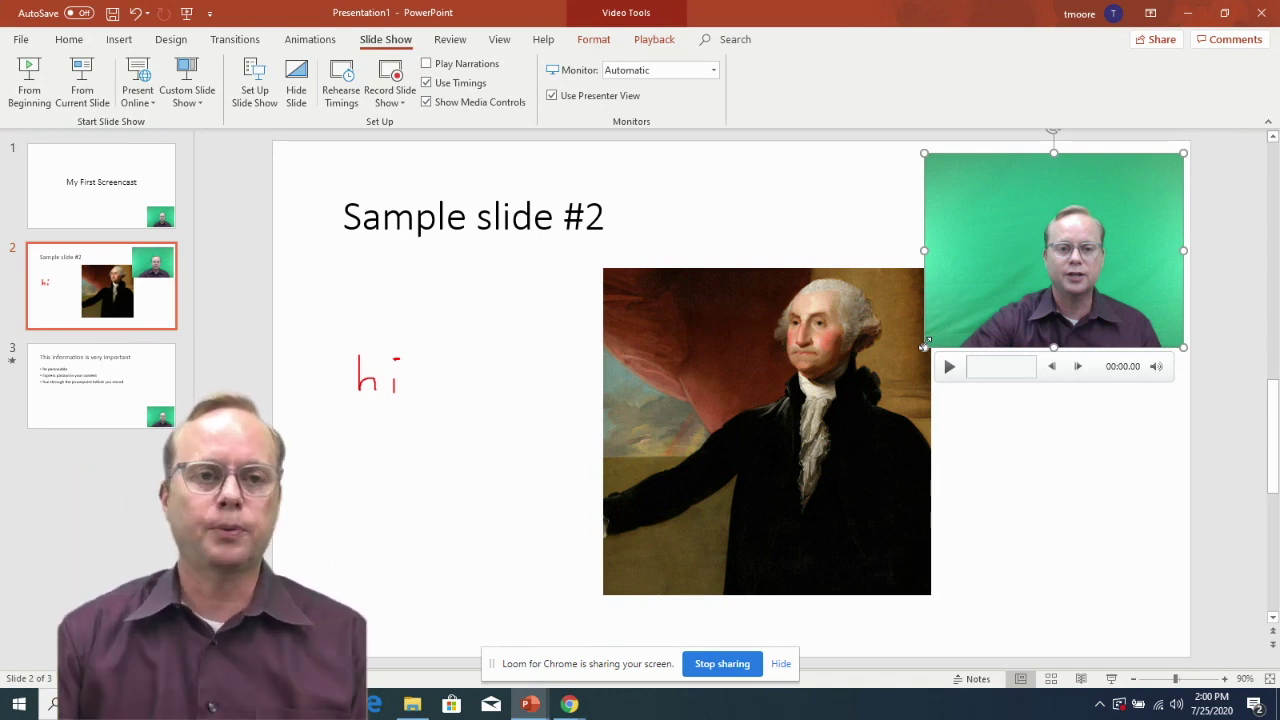
On the third slide, enlarge the webcam video and then deselect it
{"action": "left_click", "coordinate": [109, 404]}
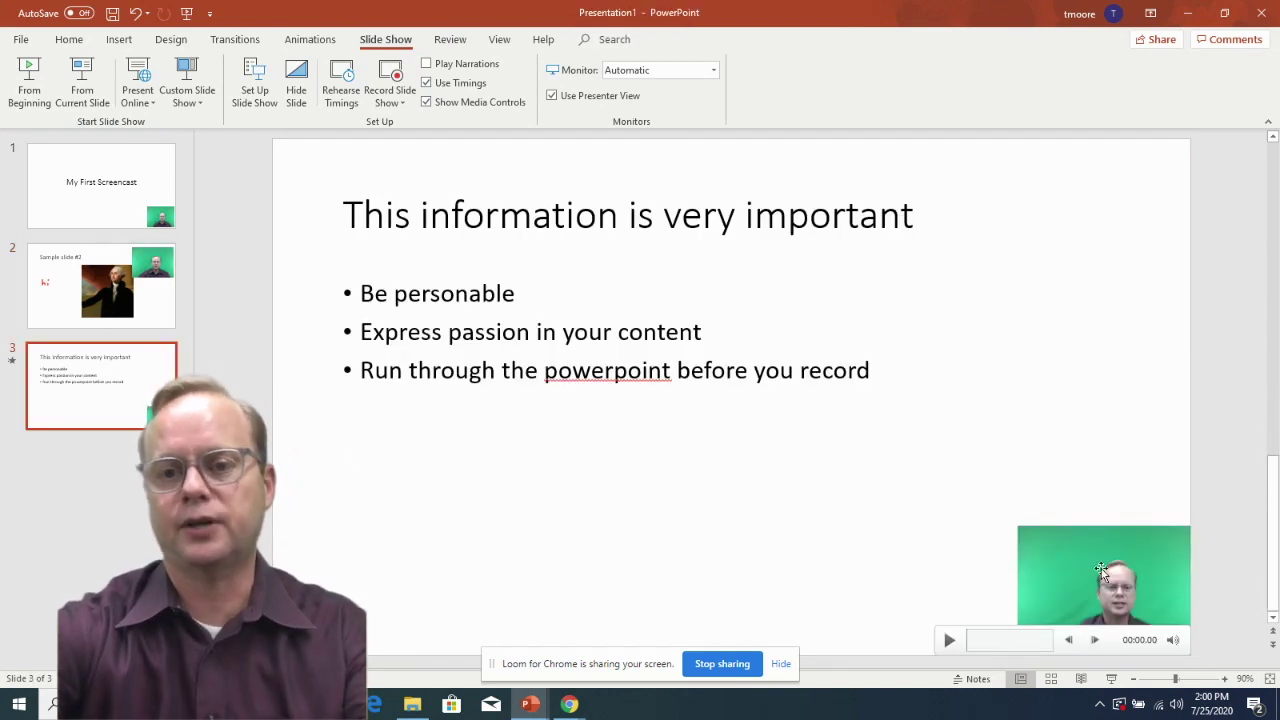
{"action": "left_click", "coordinate": [1046, 547]}
{"action": "left_click_drag", "start_coordinate": [1018, 524], "coordinate": [940, 490]}
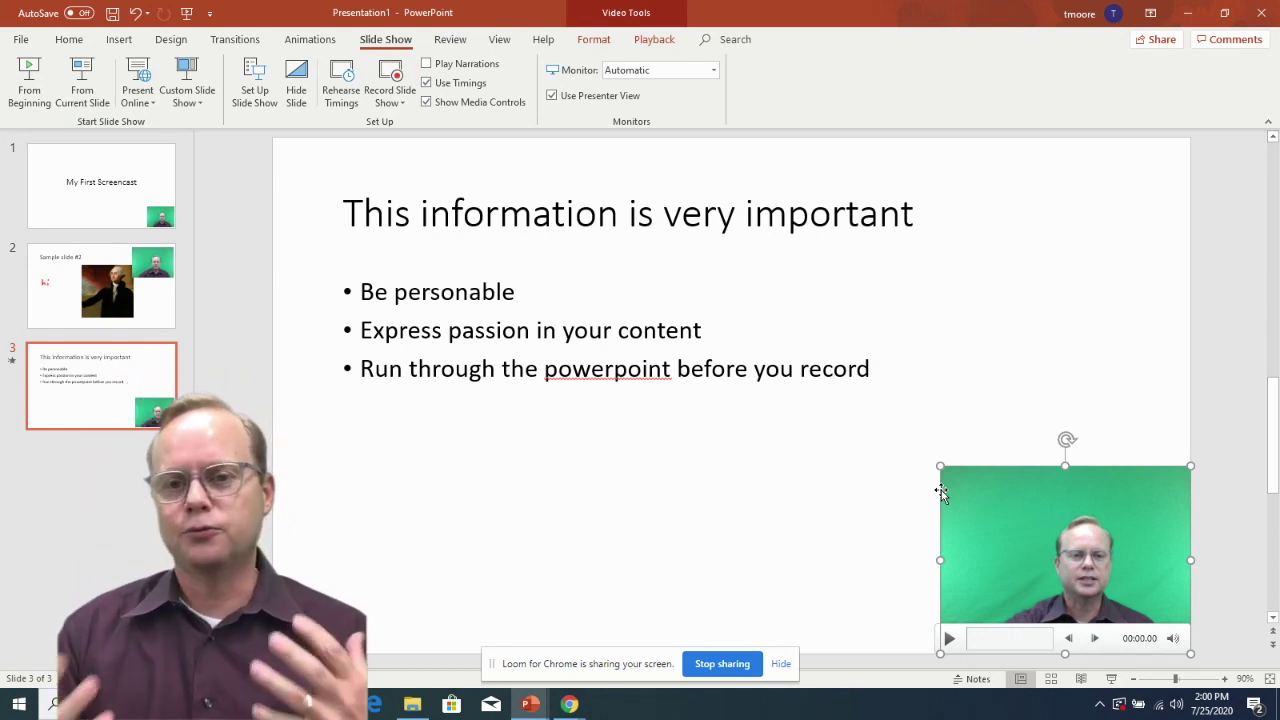
{"action": "left_click", "coordinate": [975, 380]}
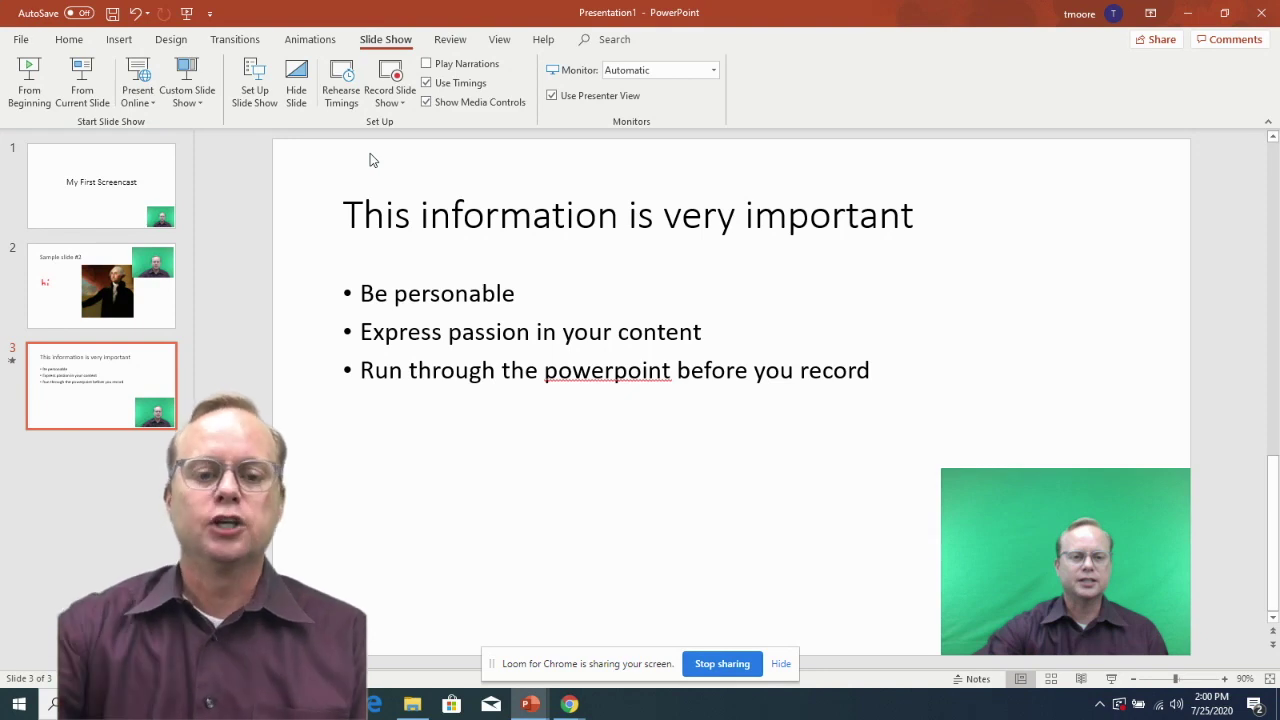
Go to File > Export > Create a Video and keep Full HD (1080p) quality
{"action": "left_click", "coordinate": [21, 40]}
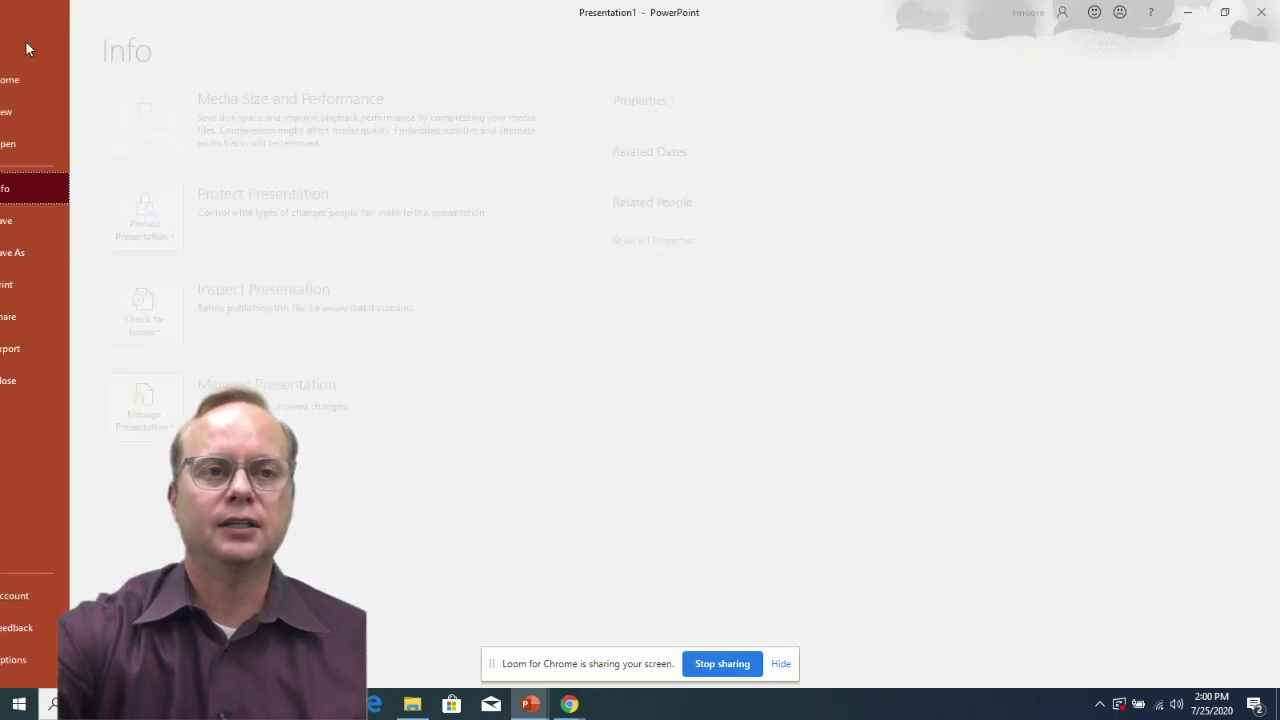
{"action": "left_click", "coordinate": [48, 348]}
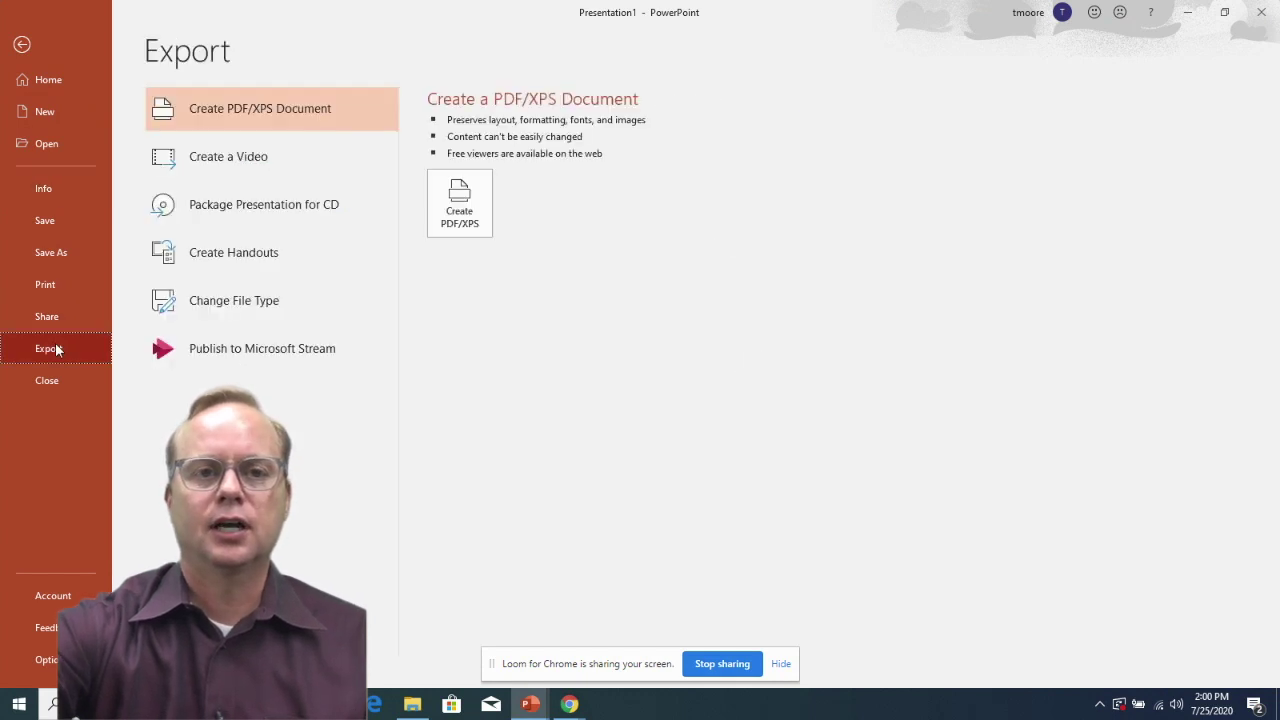
{"action": "left_click", "coordinate": [198, 162]}
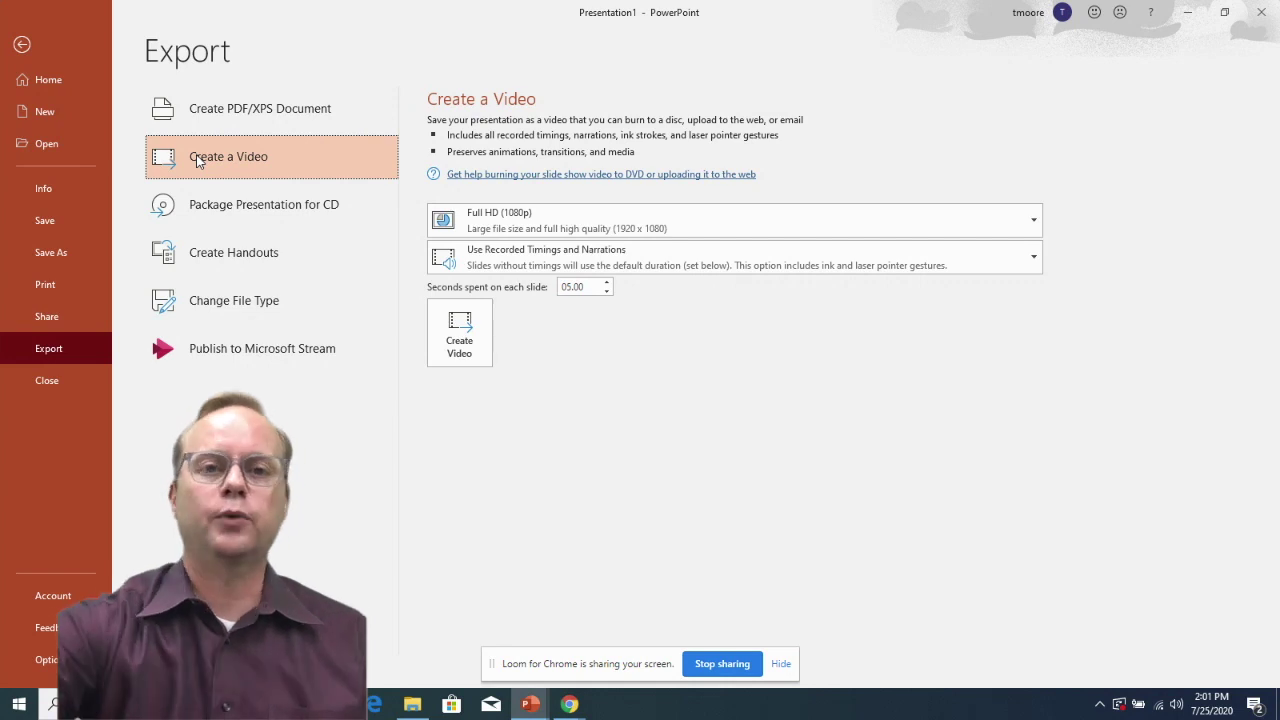
{"action": "left_click", "coordinate": [940, 216]}
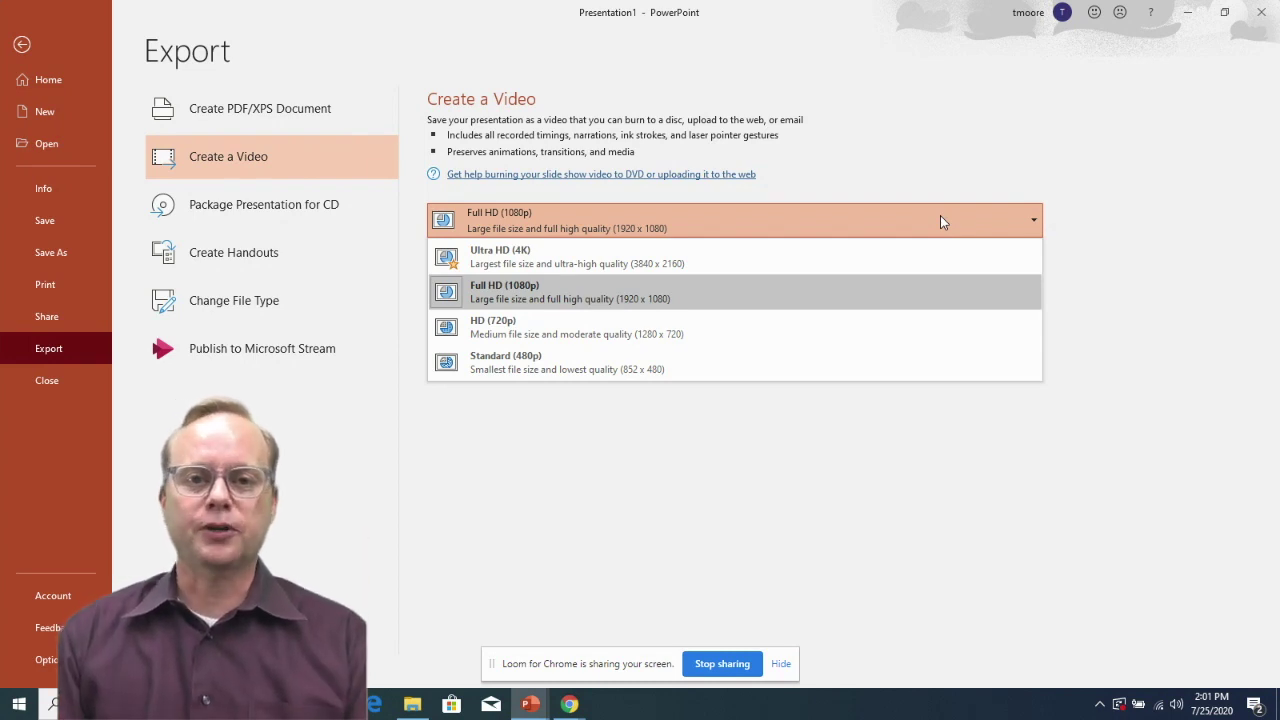
{"action": "left_click", "coordinate": [1117, 226]}
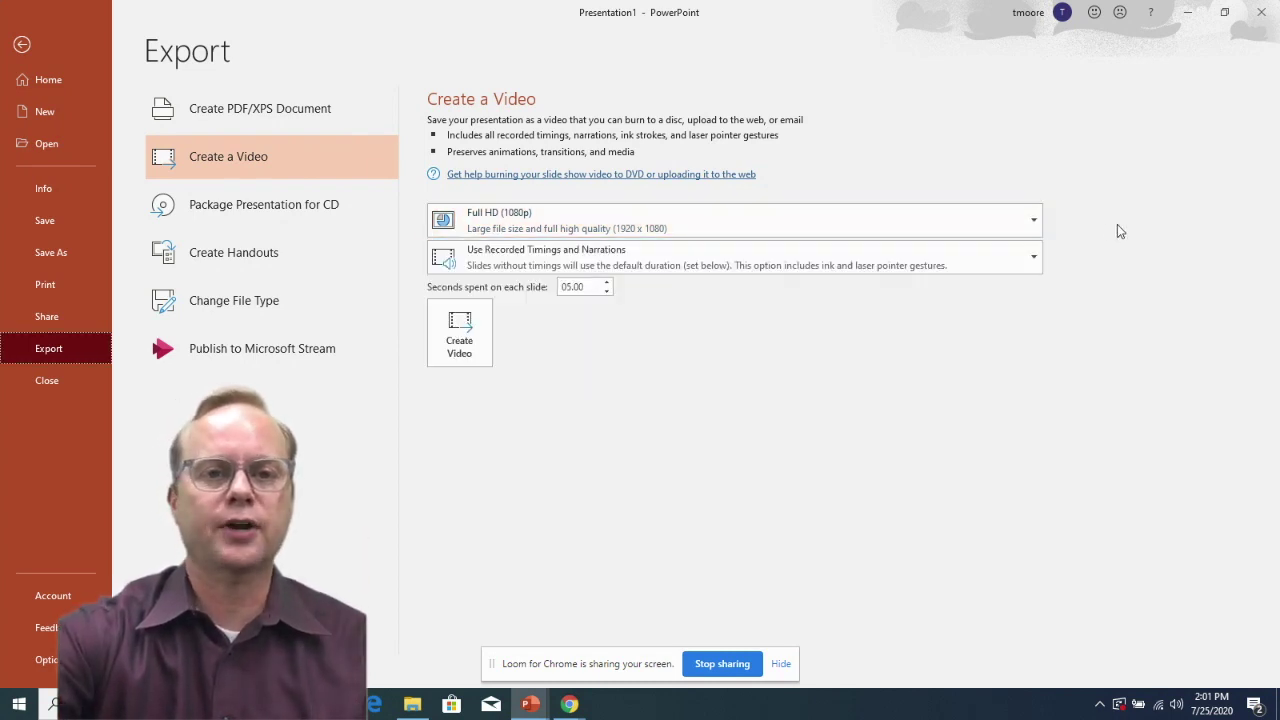
Create the video and save it to the Desktop as 'My First Screencast' MPEG-4
{"action": "left_click", "coordinate": [460, 334]}
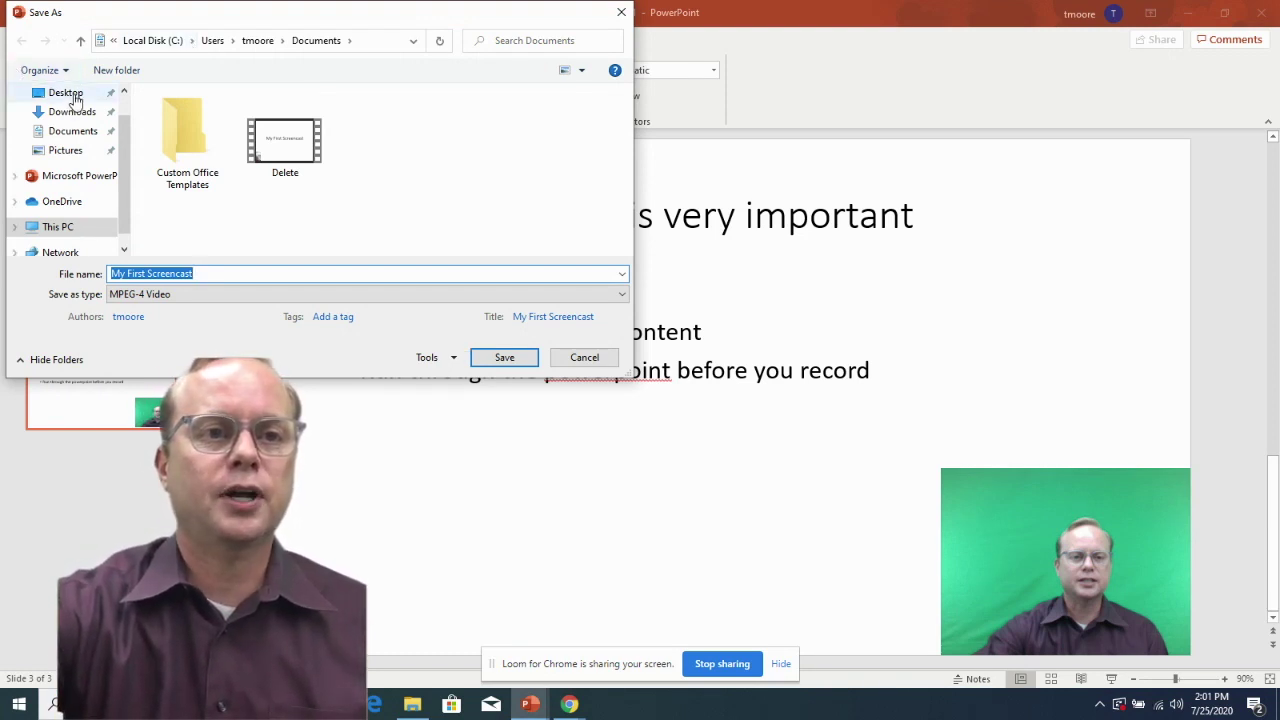
{"action": "left_click", "coordinate": [75, 98]}
{"action": "left_click", "coordinate": [200, 273]}
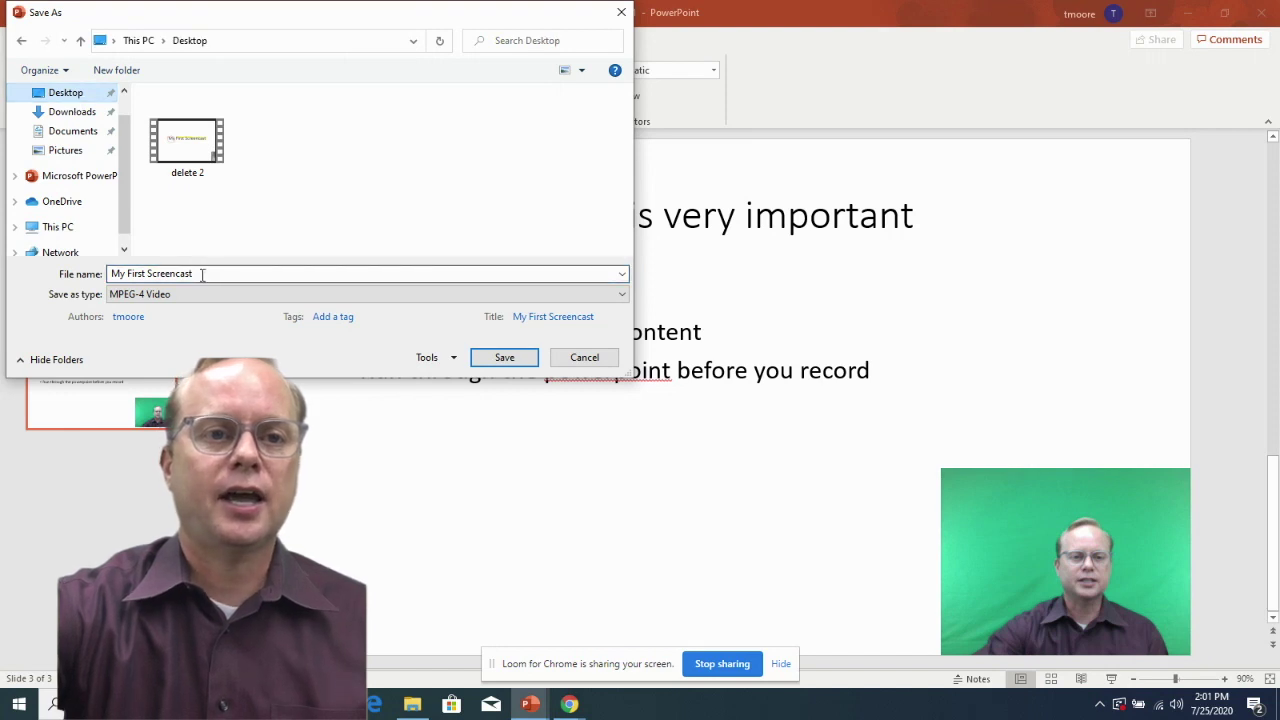
{"action": "key", "text": "ctrl+a"}
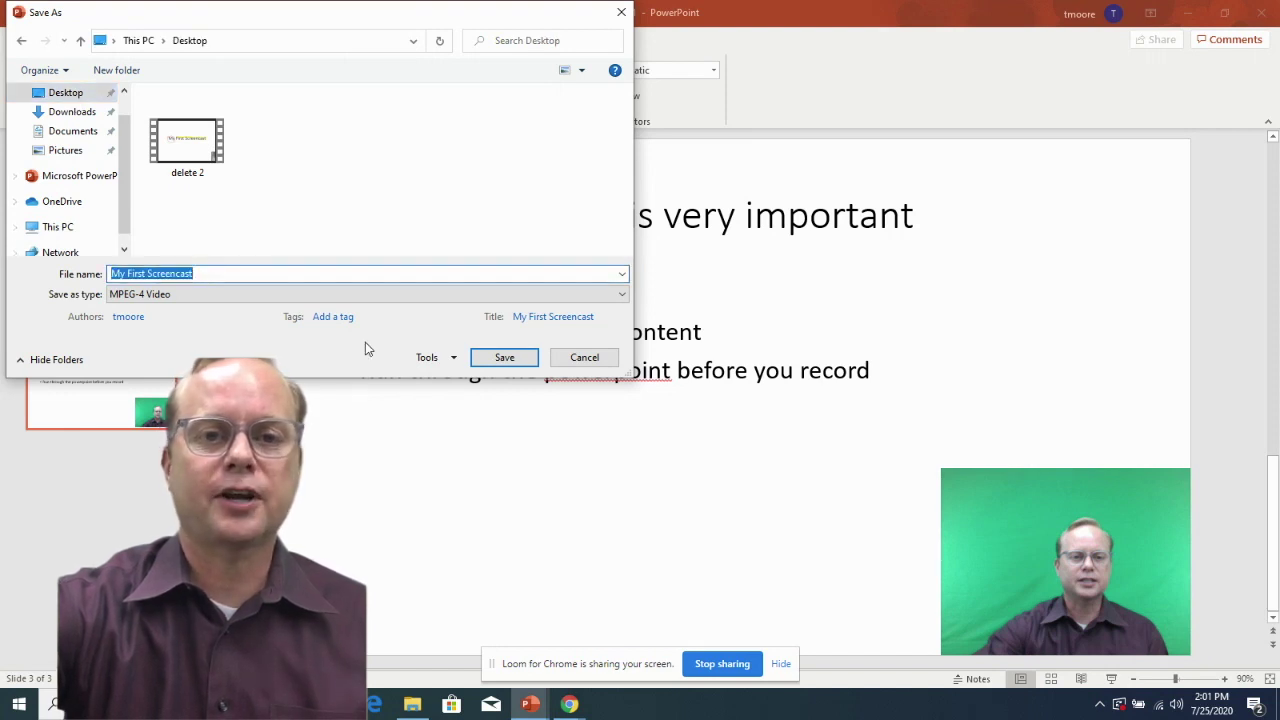
{"action": "left_click", "coordinate": [503, 358]}
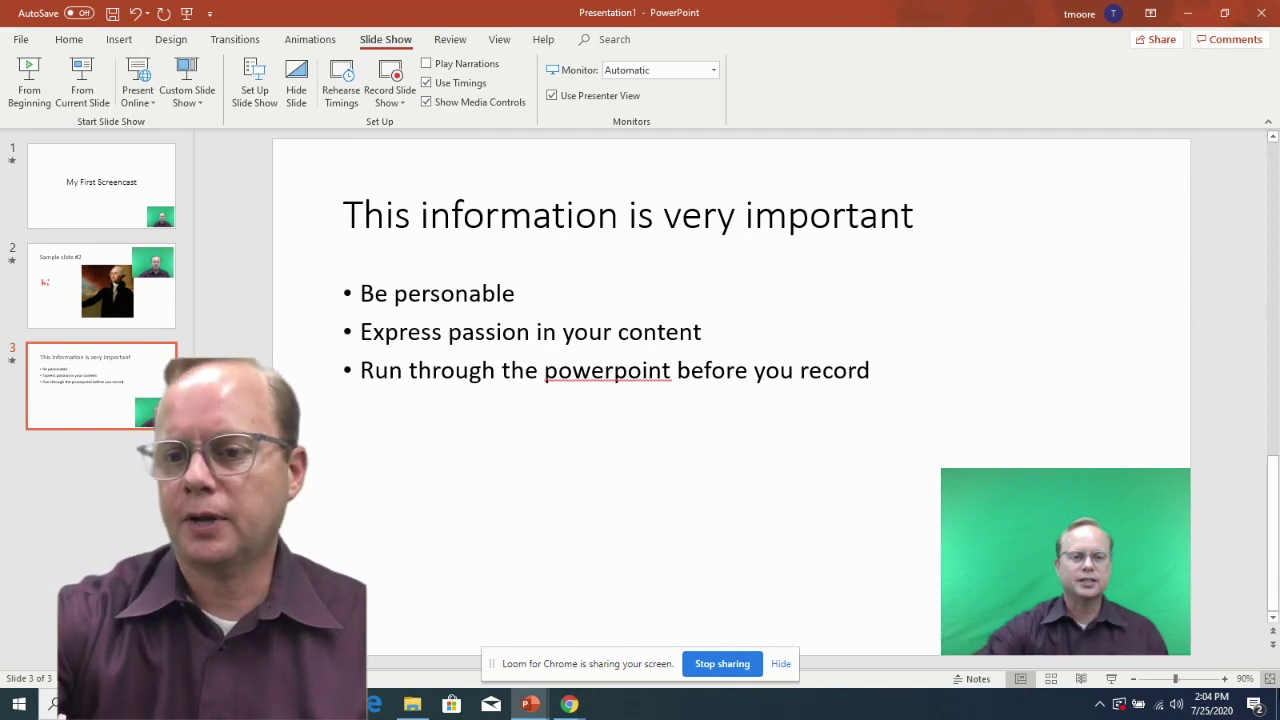
Play My First Screencast from the desktop, skip to Sample slide #2, pause, and go back
{"action": "key", "text": "super+d"}
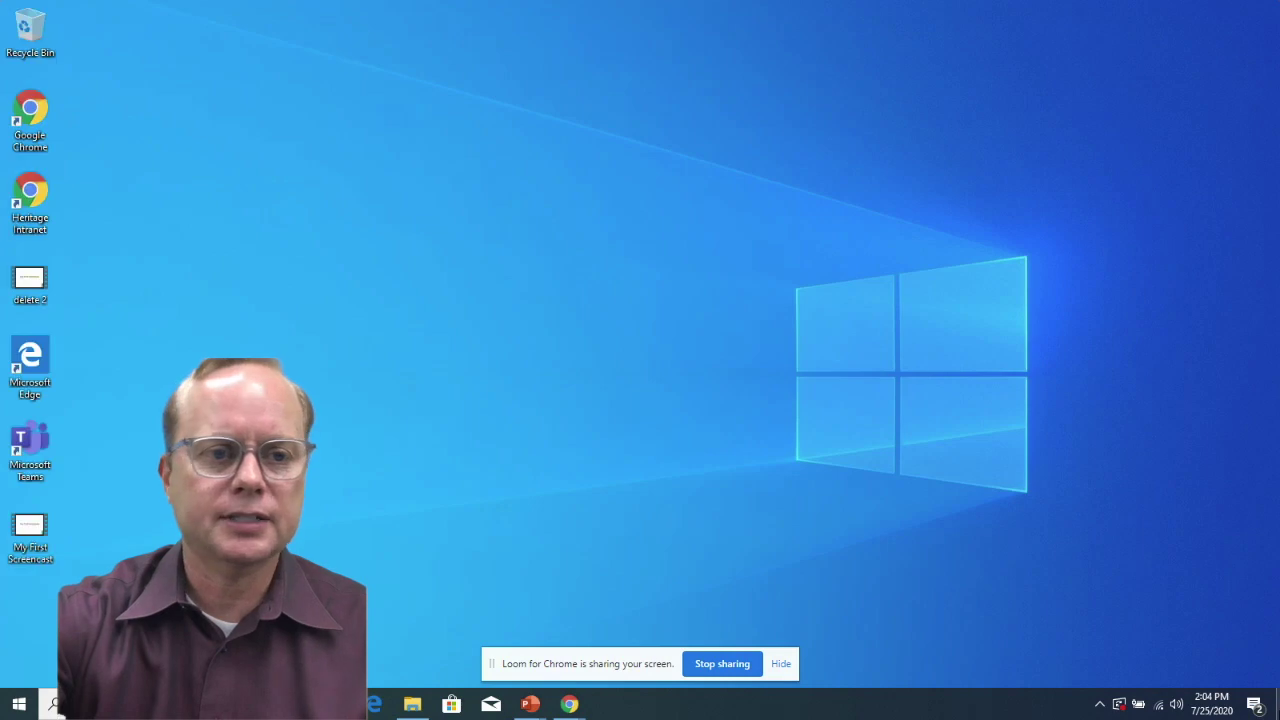
{"action": "double_click", "coordinate": [30, 527]}
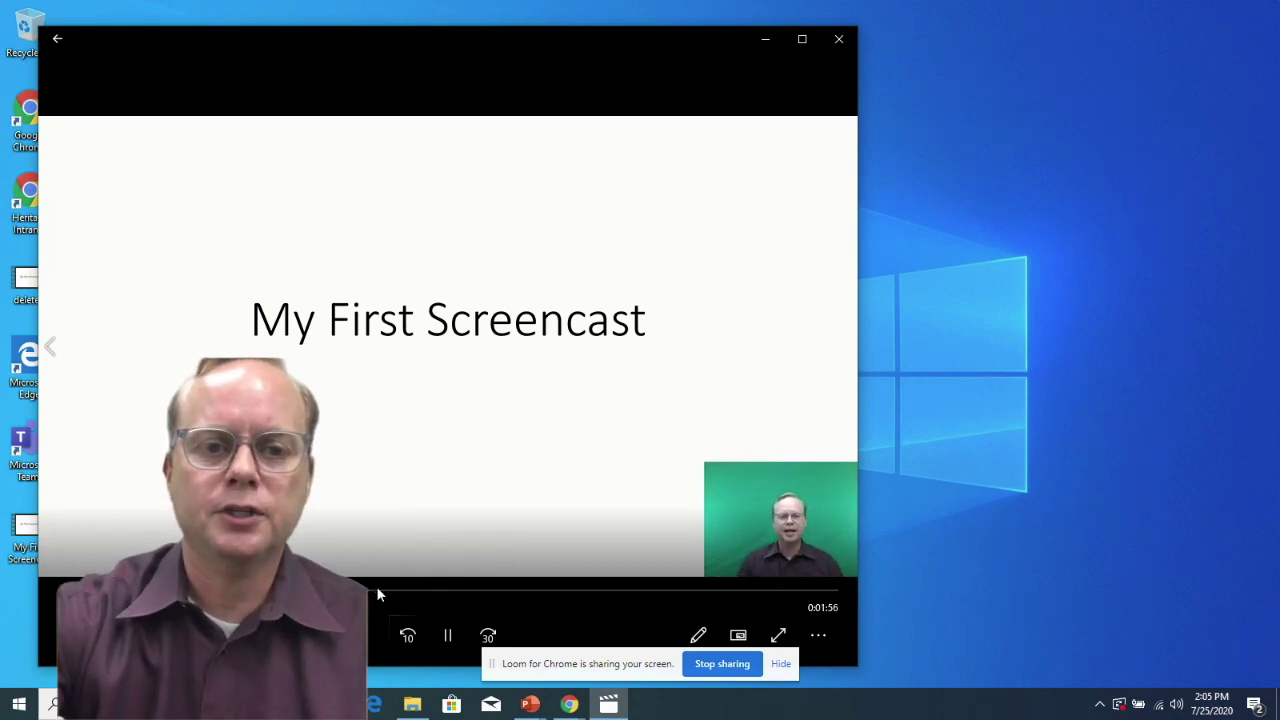
{"action": "left_click", "coordinate": [376, 591]}
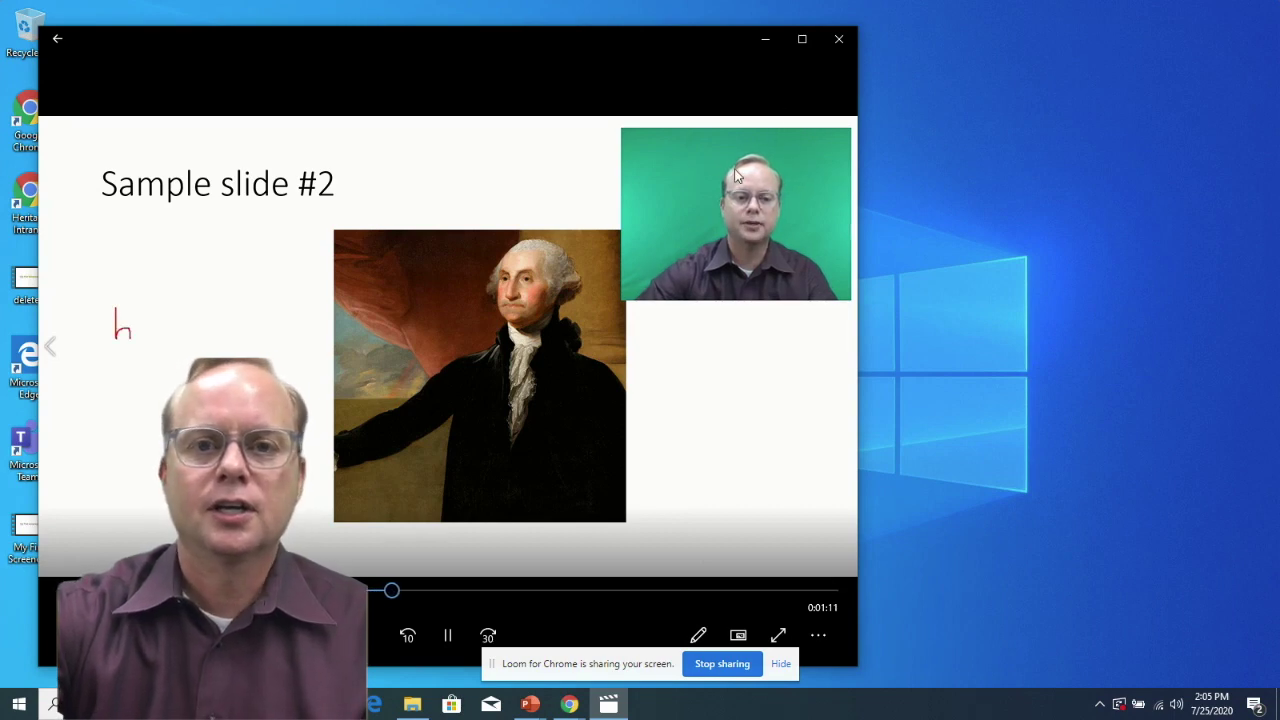
{"action": "left_click", "coordinate": [442, 647]}
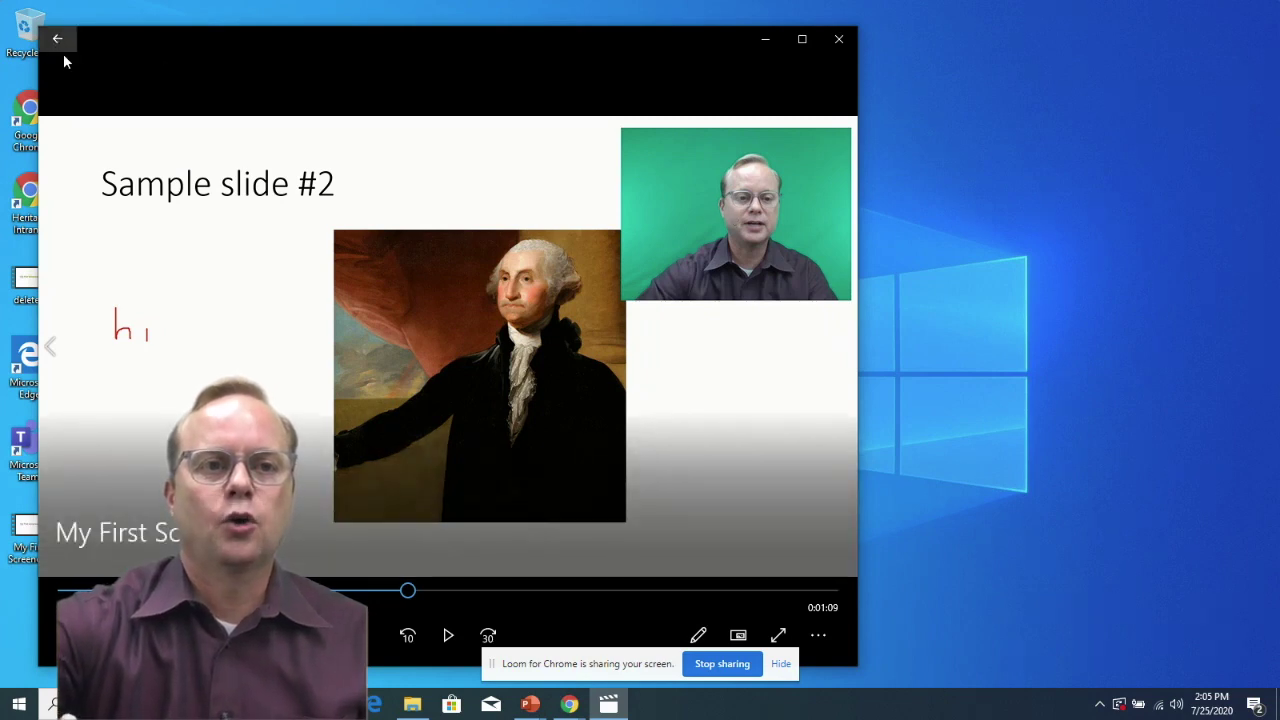
{"action": "left_click", "coordinate": [58, 42]}
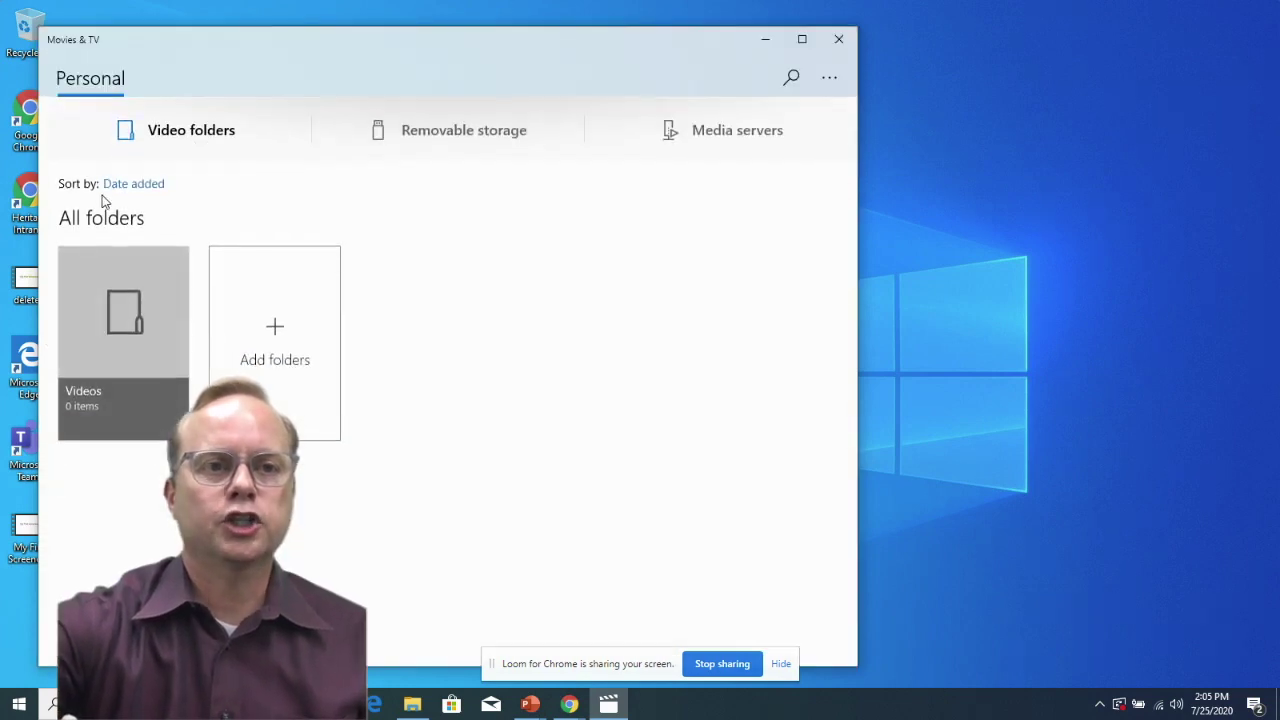
Close Movies & TV and show the Desktop folder in File Explorer, moving the window up-left
{"action": "left_click", "coordinate": [838, 38]}
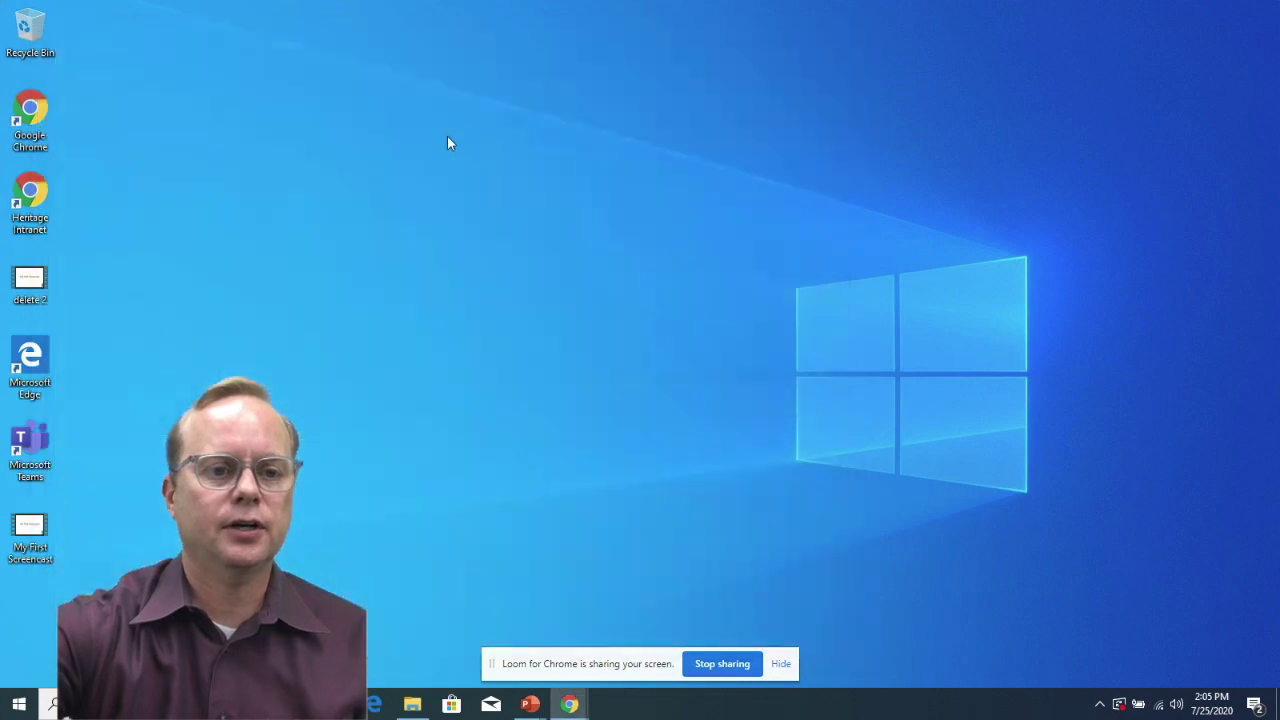
{"action": "left_click", "coordinate": [412, 704]}
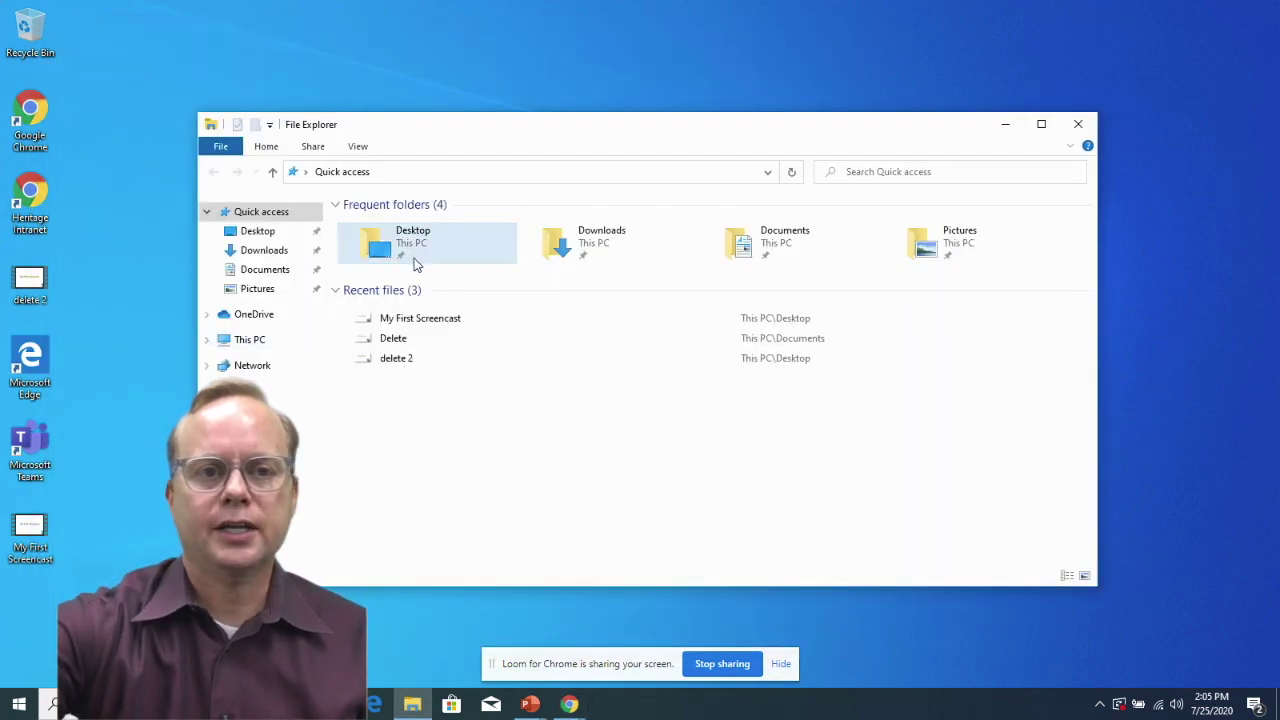
{"action": "left_click", "coordinate": [267, 237]}
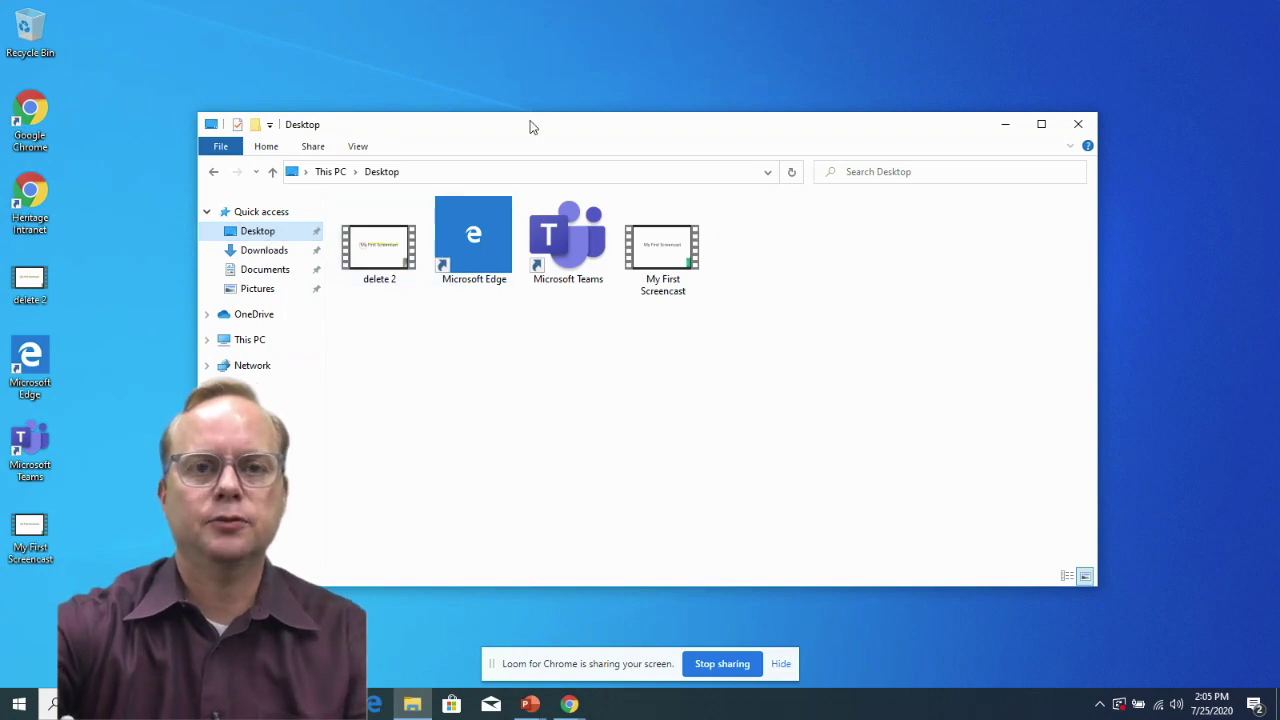
{"action": "left_click_drag", "start_coordinate": [529, 126], "coordinate": [390, 68]}
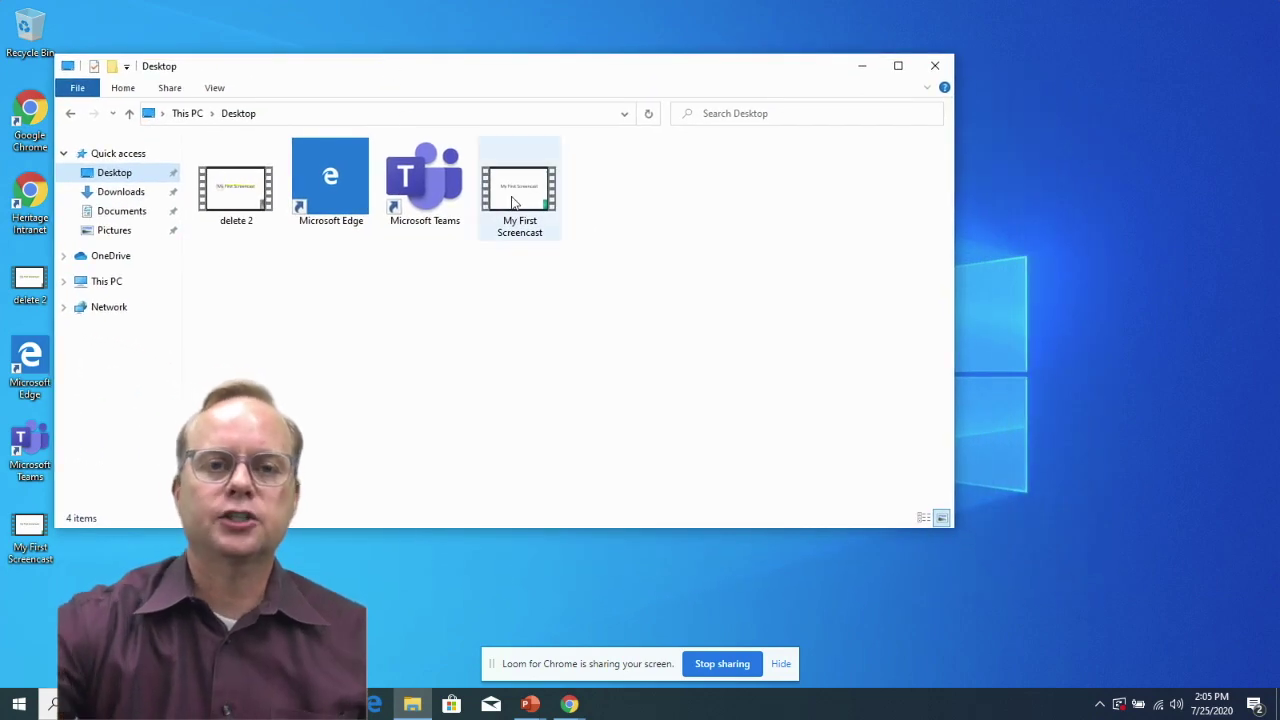